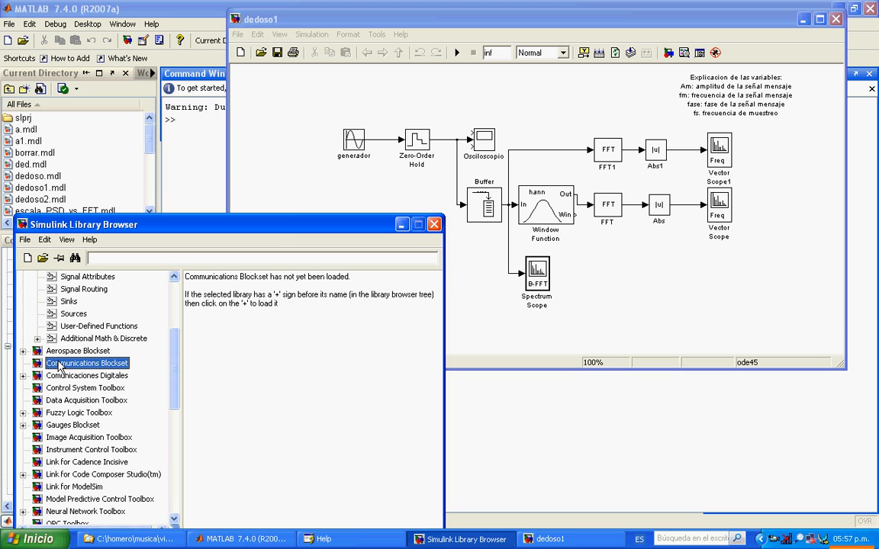
Add a Gaussian Noise Generator and a Bernoulli Binary Generator from the Communications Blockset sources to the model
left_click(125, 413)
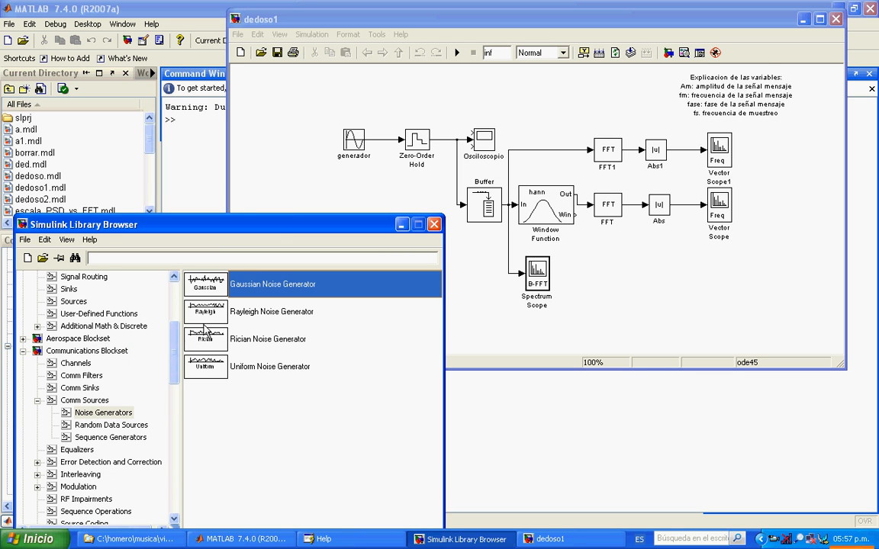
left_click_drag(200, 283, 309, 91)
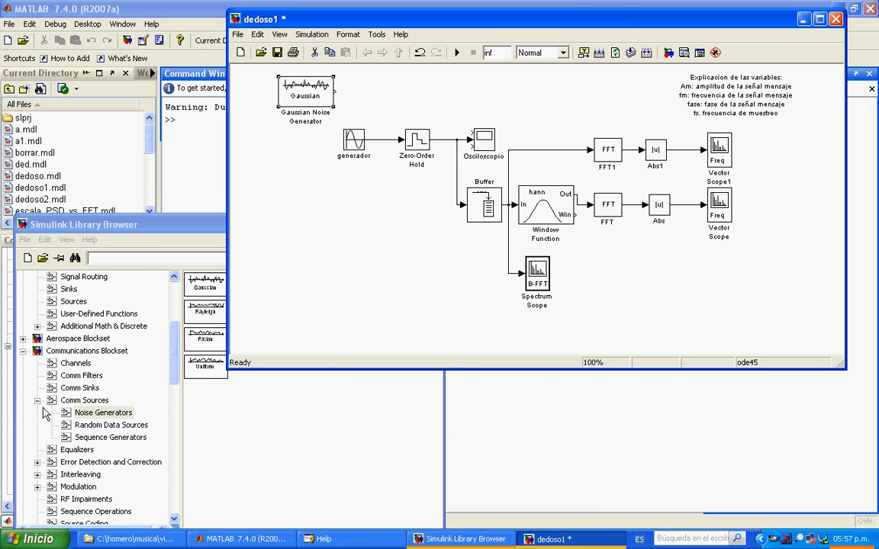
left_click(96, 425)
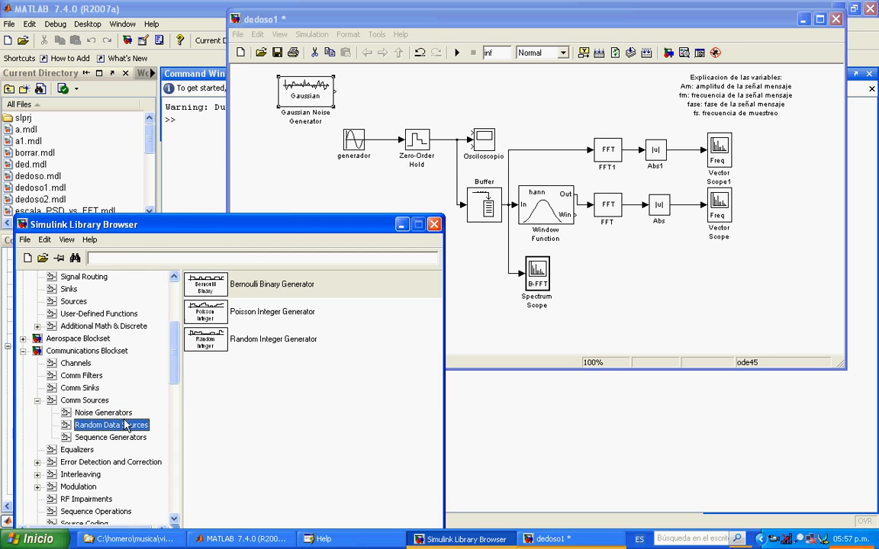
left_click_drag(206, 282, 309, 178)
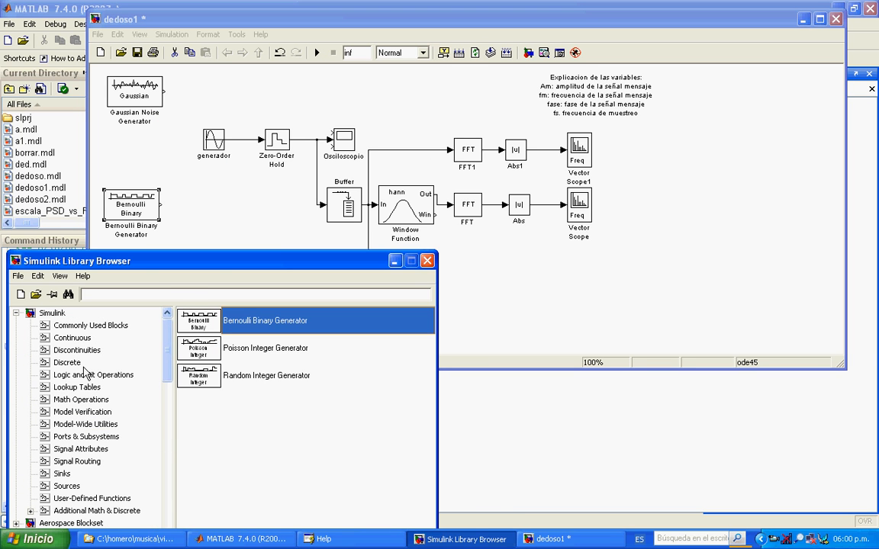
Add a Manual Switch from the Simulink Signal Routing library between the two new generators
left_click(68, 461)
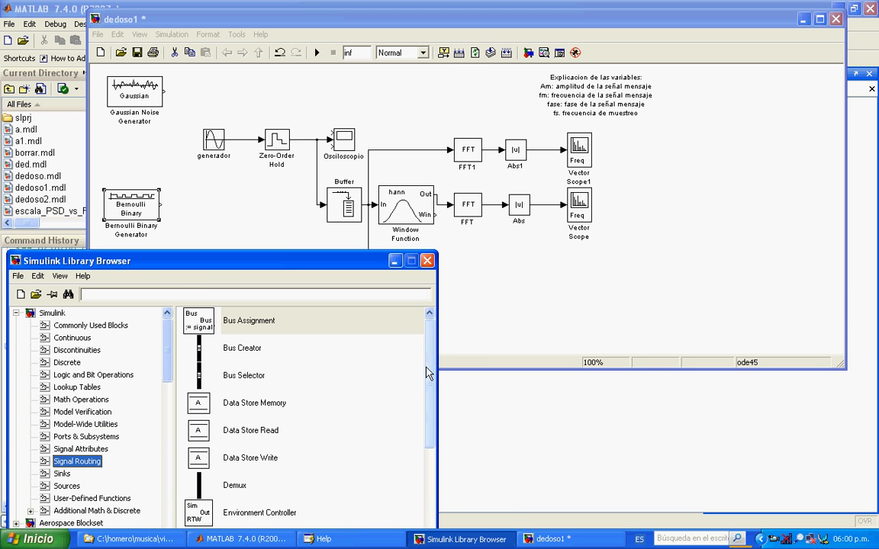
scroll(388, 442, "down", 4)
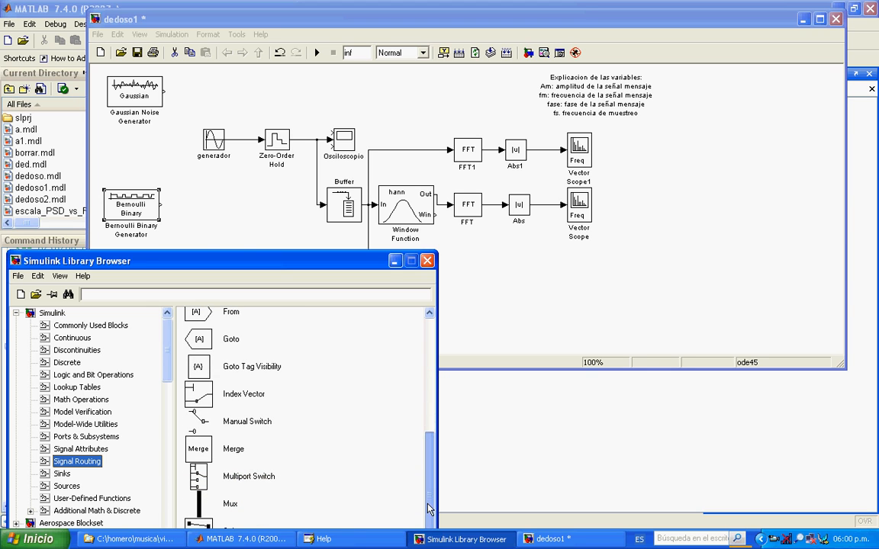
left_click_drag(246, 421, 177, 160)
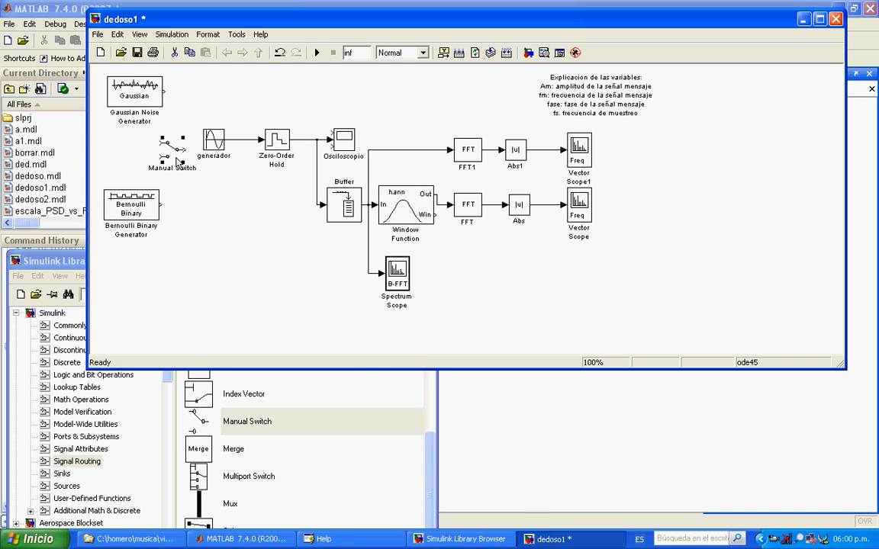
Delete the generador block with its line and wire both new generators through the Manual Switch to the Zero-Order Hold
left_click_drag(193, 120, 230, 157)
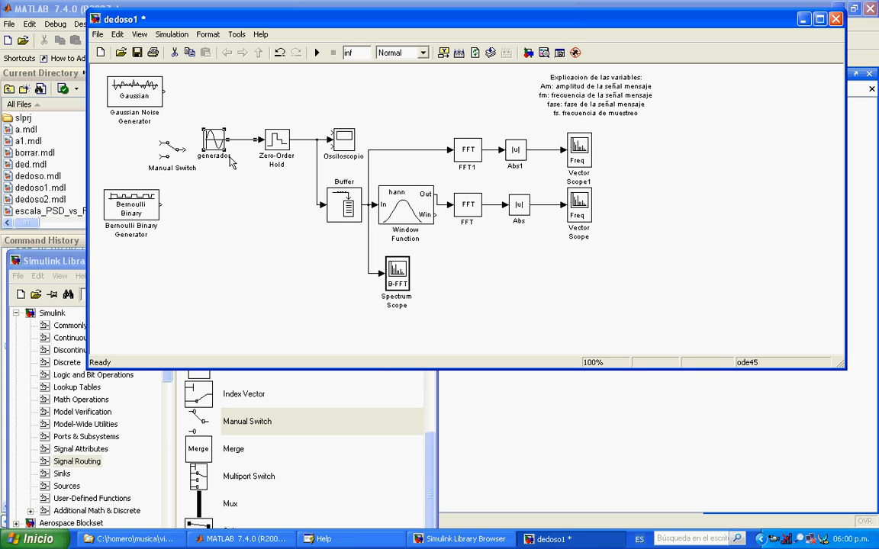
key("Delete")
left_click_drag(159, 156, 192, 145)
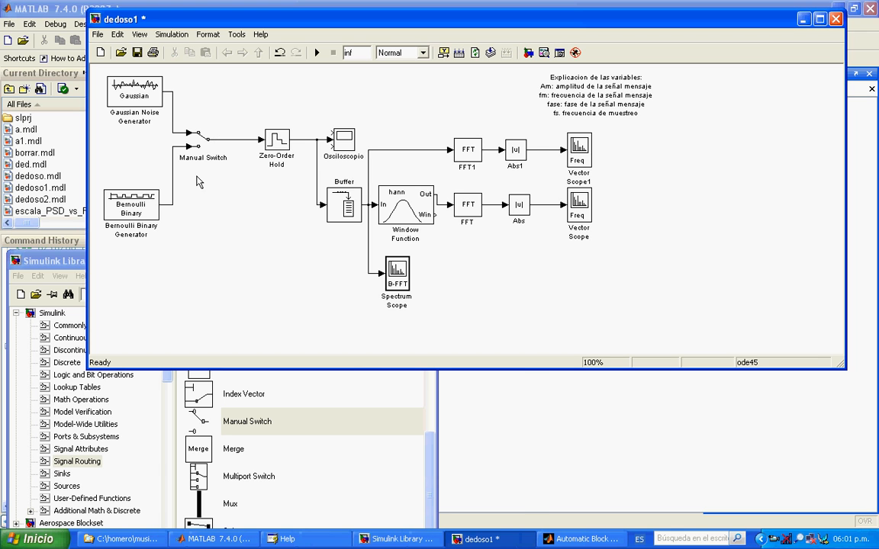
Set the Gaussian Noise Generator's variance to No/2 and its sample time to 1/fs
left_click(130, 93)
double_click(131, 94)
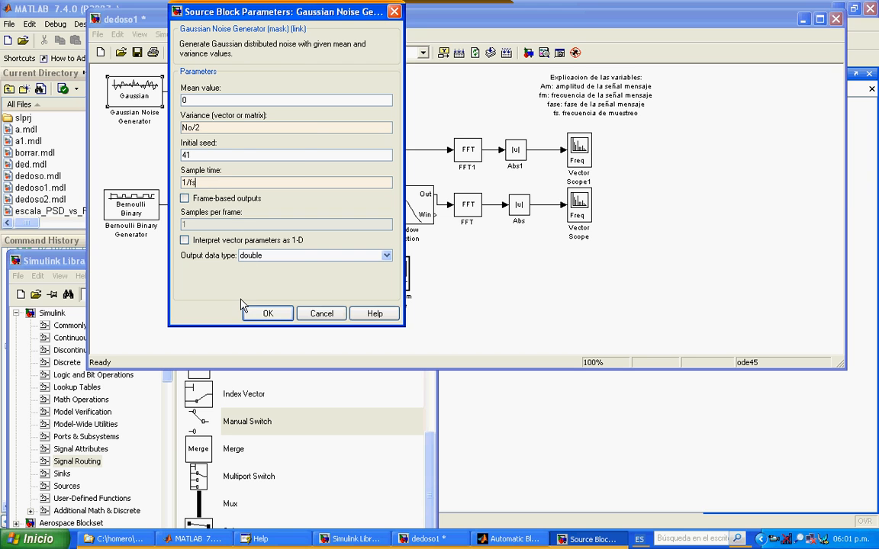
left_click(256, 313)
Set the Bernoulli Binary Generator's sample time to Tb
double_click(140, 221)
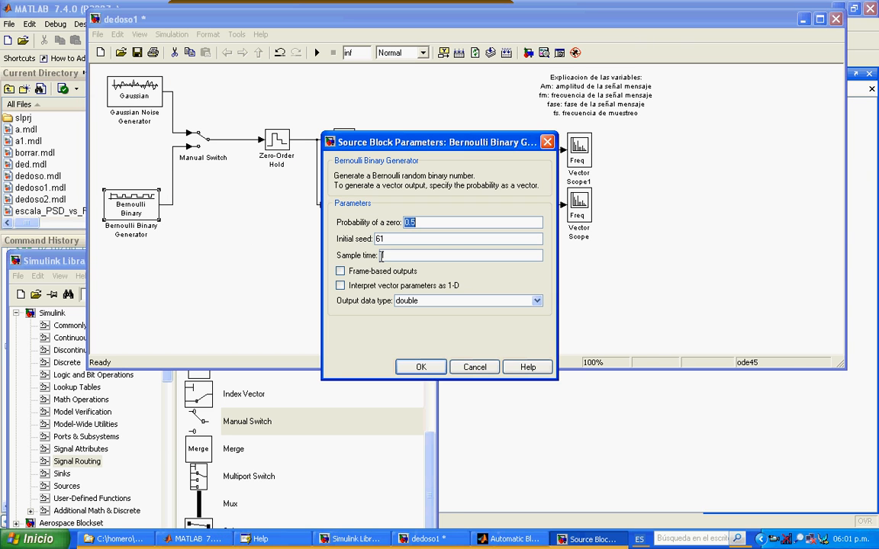
double_click(383, 255)
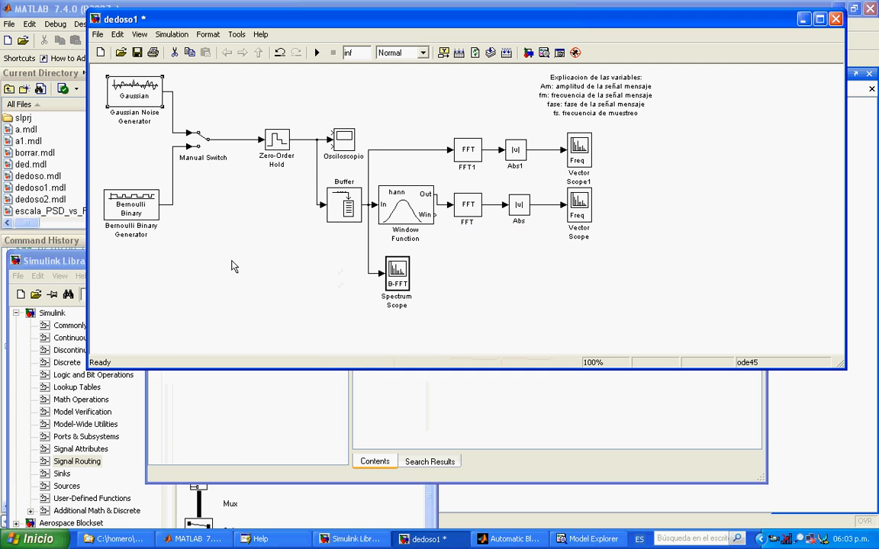
double_click(146, 218)
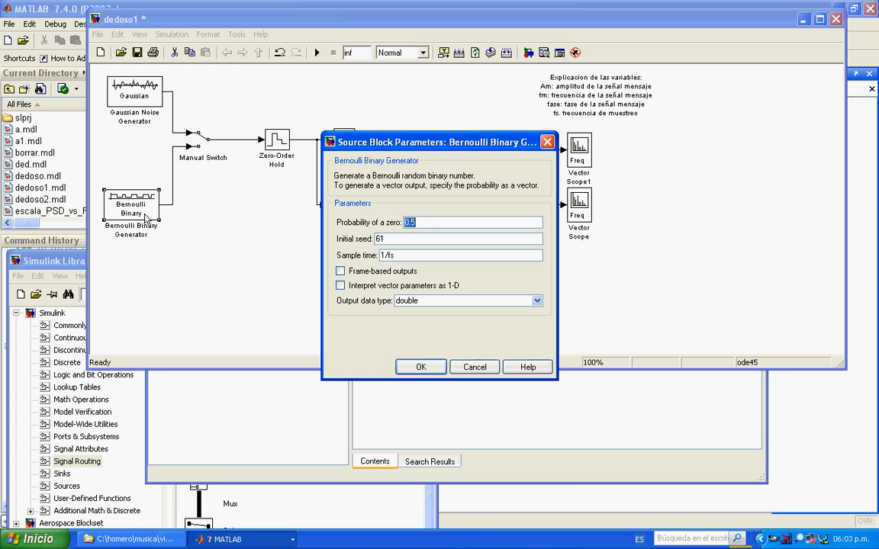
double_click(402, 255)
type("Tb")
left_click(412, 368)
Add a variable Tb with the value 0.001 to the Model Workspace of dedoso1
left_click(544, 52)
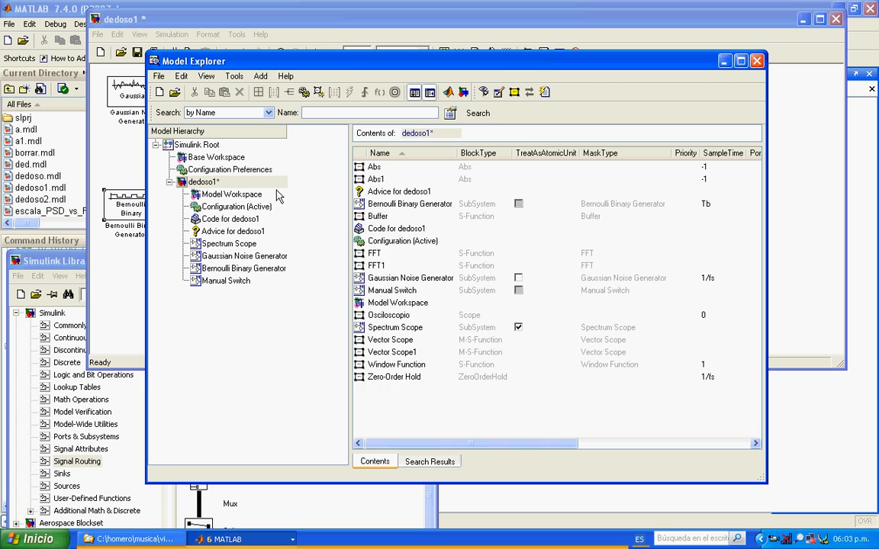
left_click(229, 194)
left_click(259, 92)
left_click(381, 241)
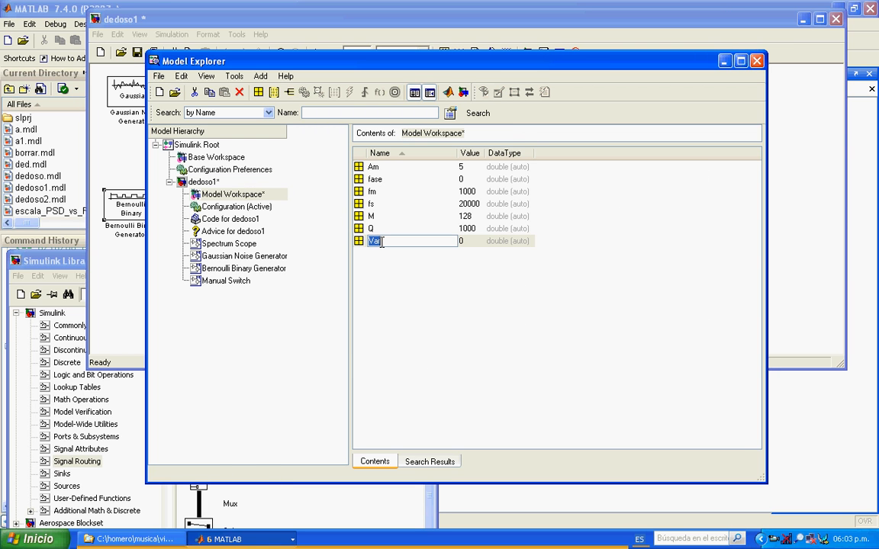
type("Tb")
left_click(468, 242)
left_click(472, 242)
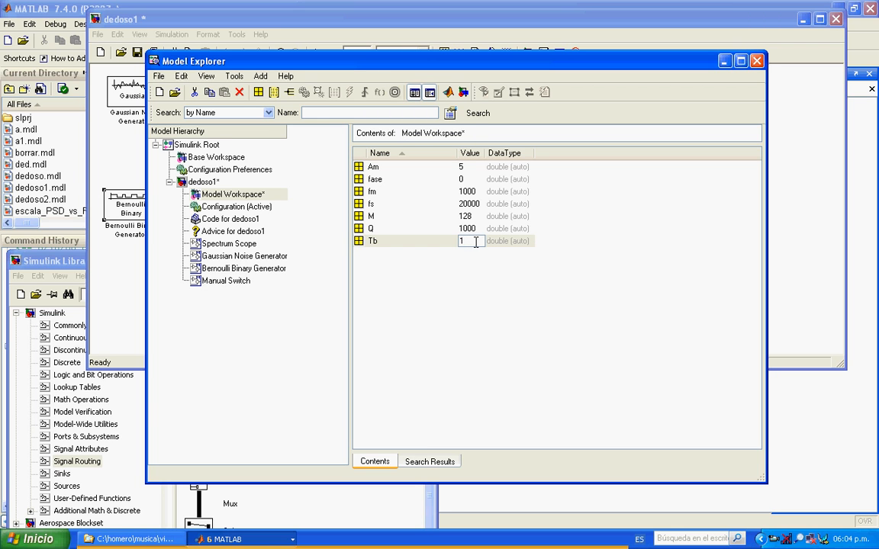
key("Return")
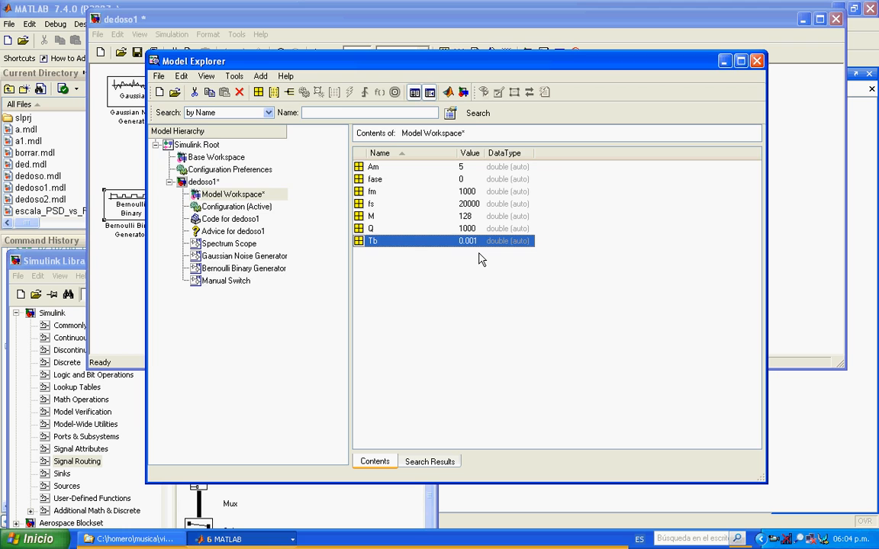
Add a variable No with the value 4 to the Model Workspace
key("alt+Tab")
left_click(490, 53)
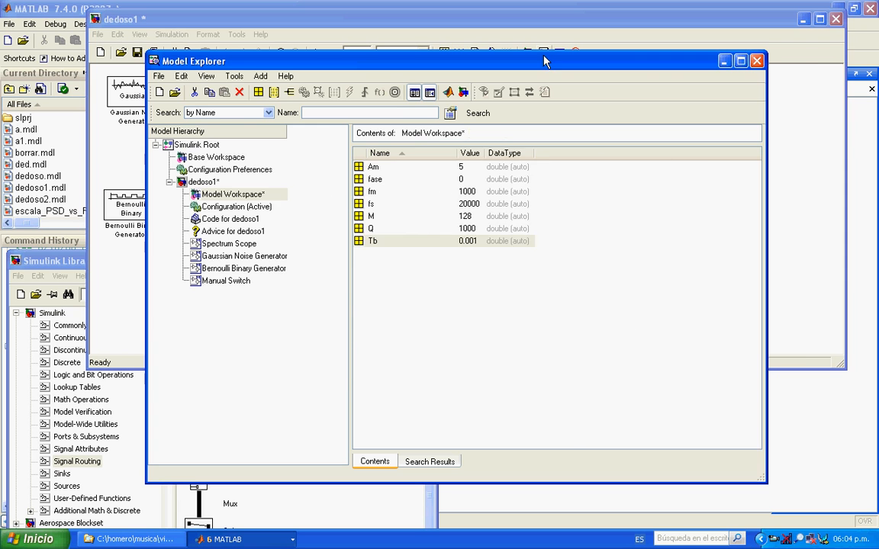
left_click(225, 194)
left_click(258, 92)
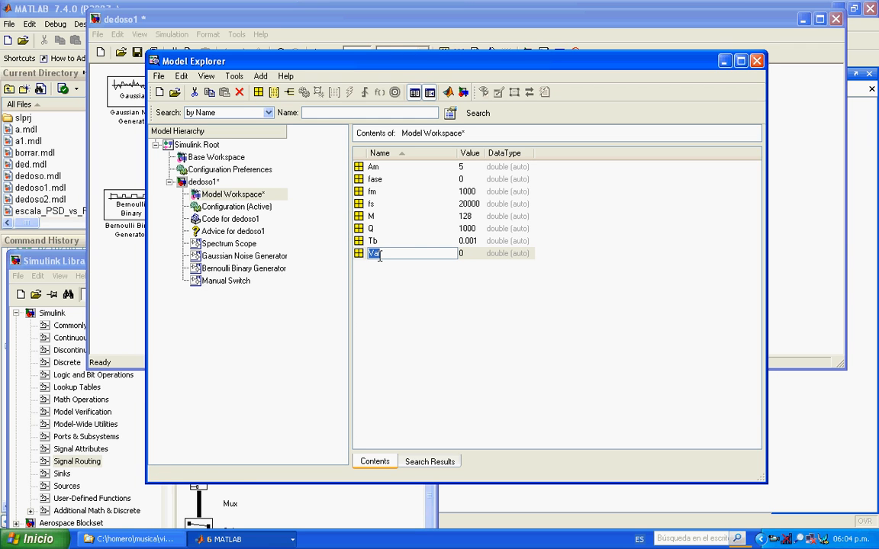
type("No")
key("Tab")
type("4")
key("Return")
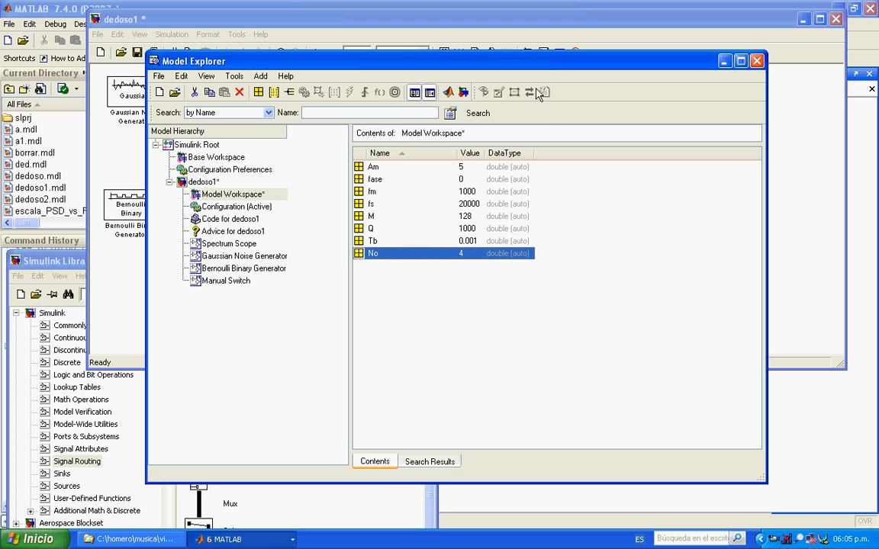
Run the dedoso1 simulation and minimize the scope windows covering the model
left_click(528, 34)
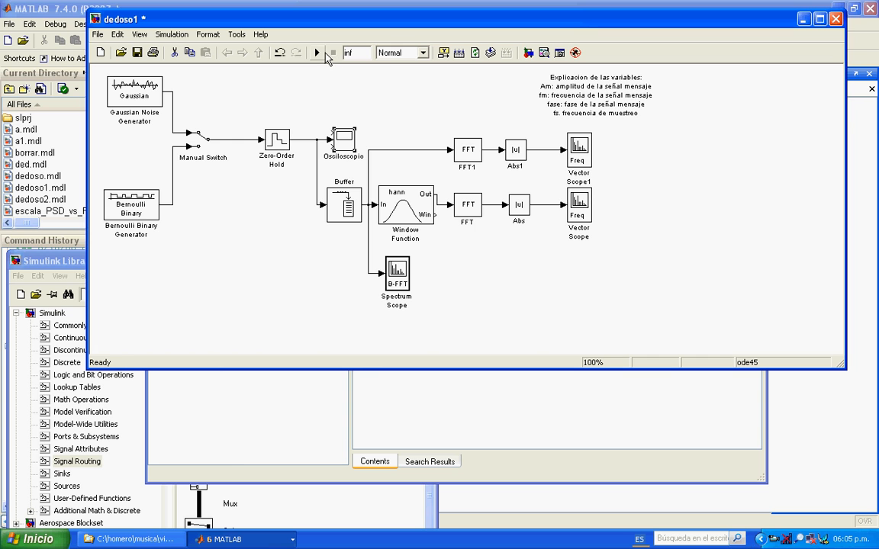
left_click(317, 53)
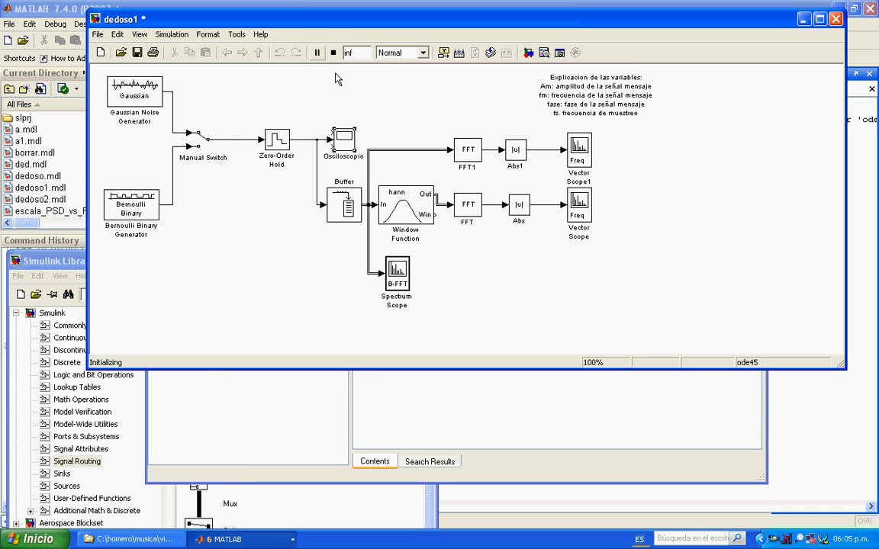
left_click_drag(437, 55, 634, 103)
left_click(784, 94)
left_click(589, 47)
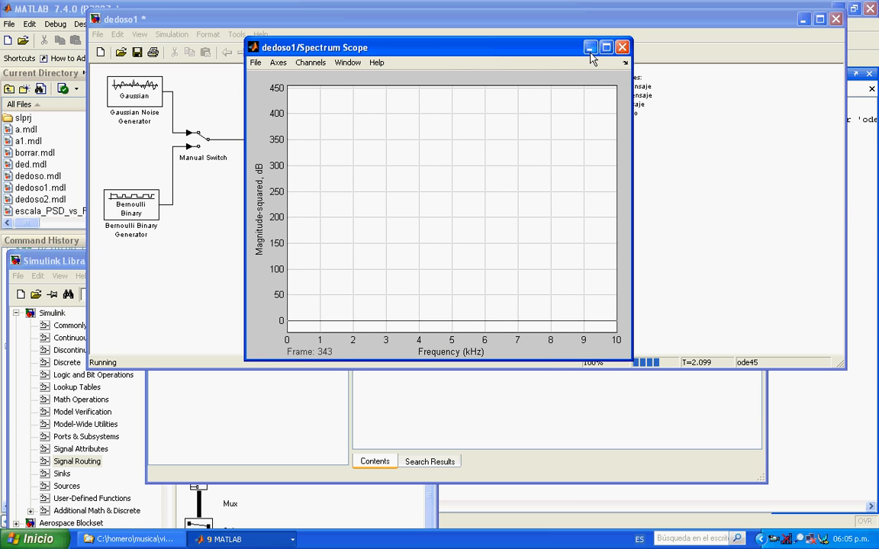
left_click(590, 47)
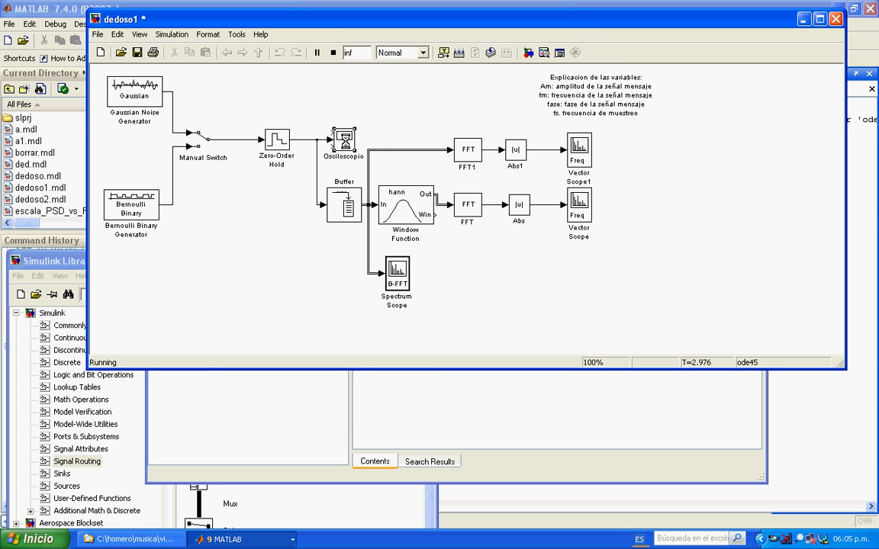
Open the Osciloscopio display and autoscale its middle plot
double_click(344, 140)
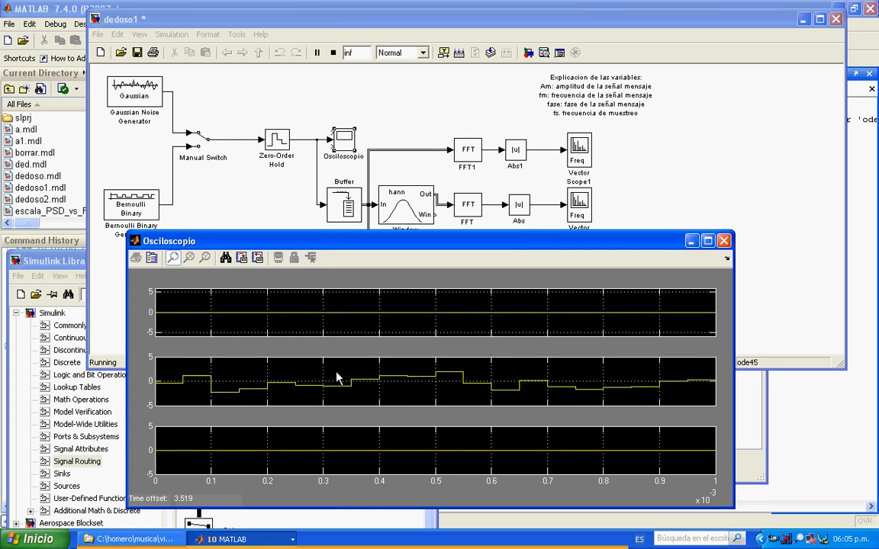
right_click(337, 377)
left_click(364, 394)
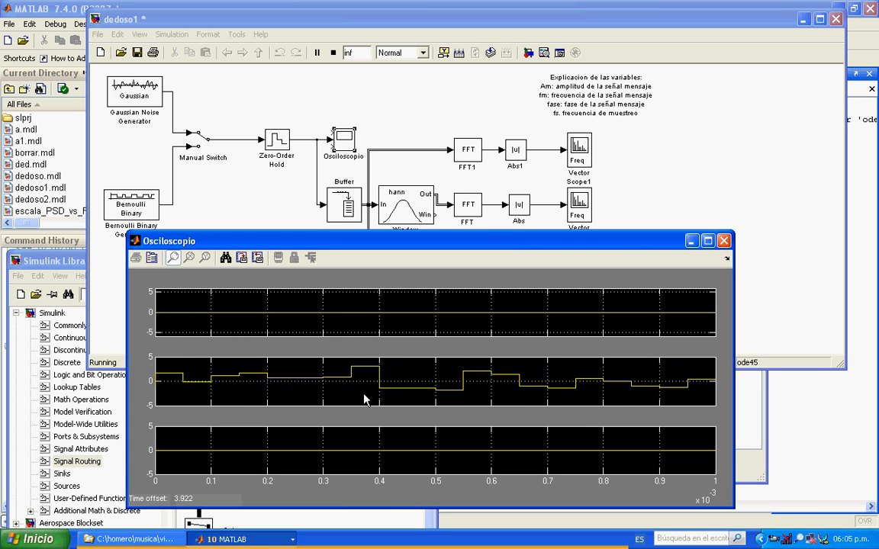
Set the Osciloscopio time range to 1 and autoscale the middle plot again
left_click(153, 258)
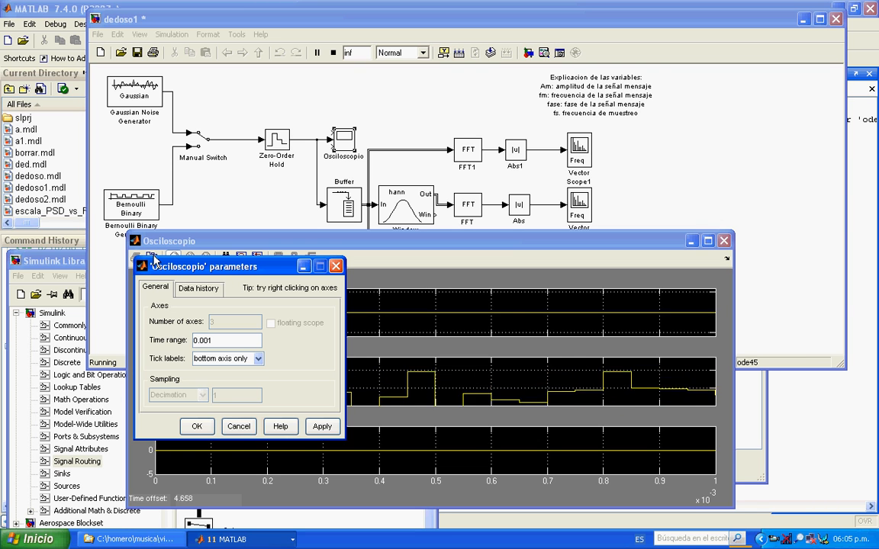
left_click(207, 341)
key("BackSpace")
key("BackSpace")
key("BackSpace")
key("BackSpace")
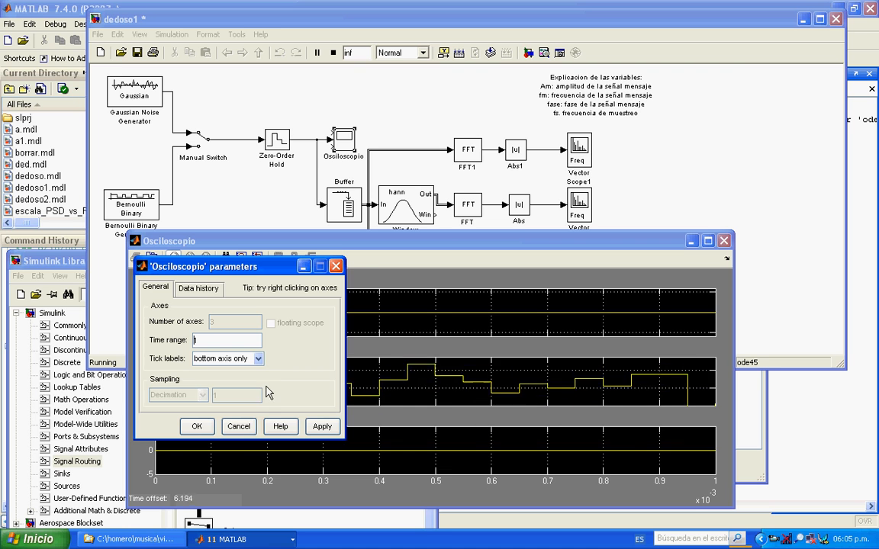
left_click(200, 426)
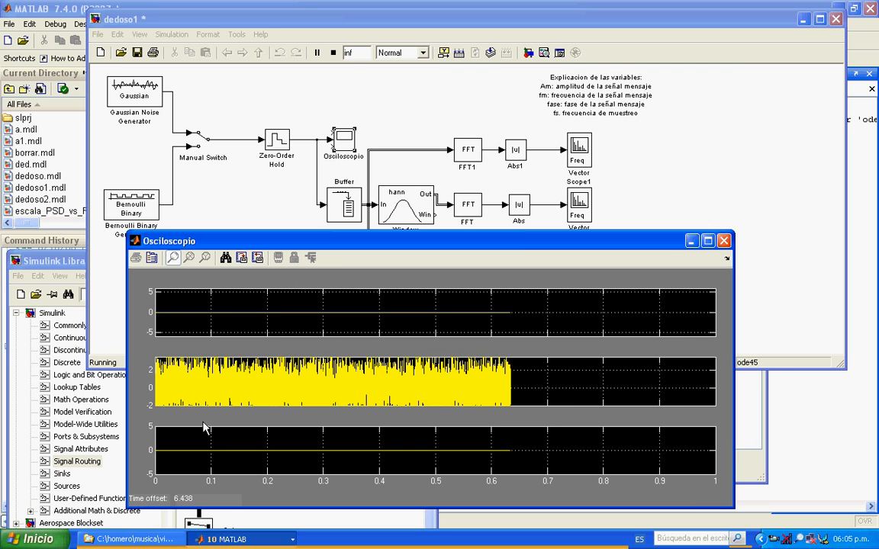
right_click(321, 374)
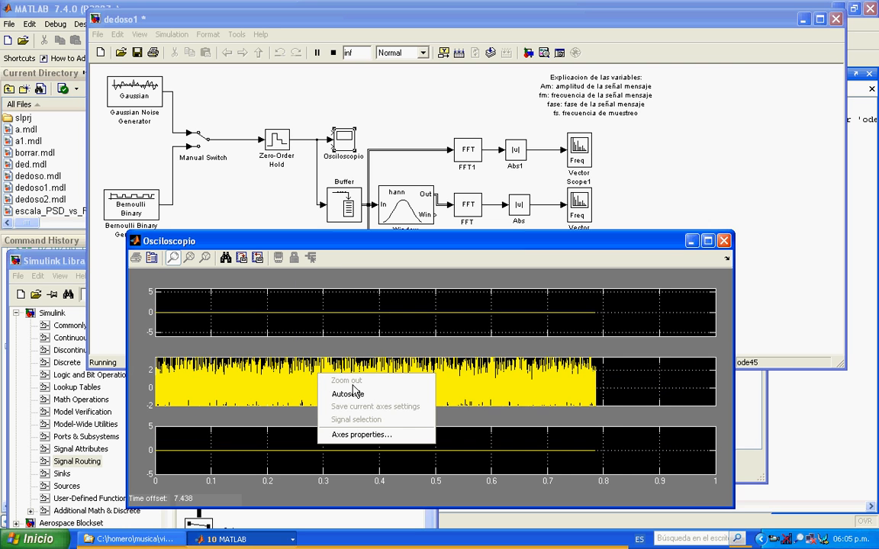
left_click(354, 394)
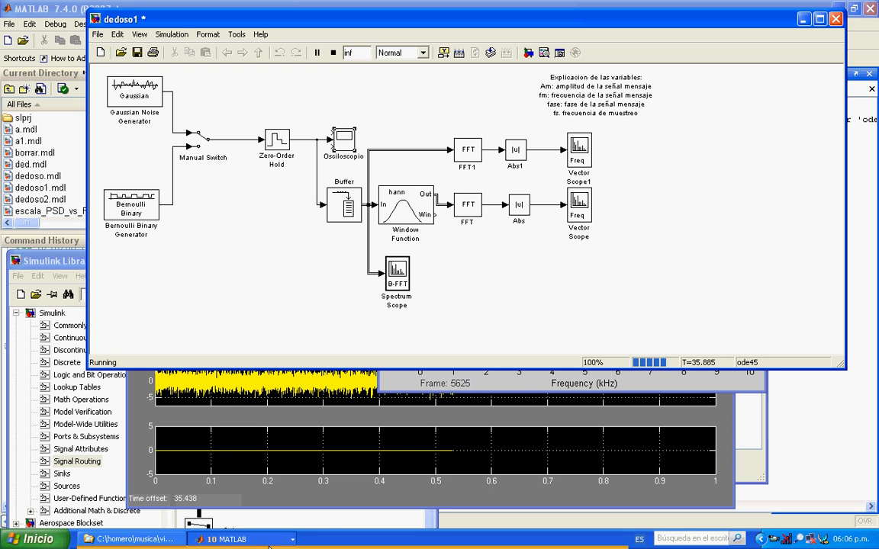
Bring up the dedoso1/Vector Scope window and move it clear of the source blocks to view the noise spectrum
left_click(271, 540)
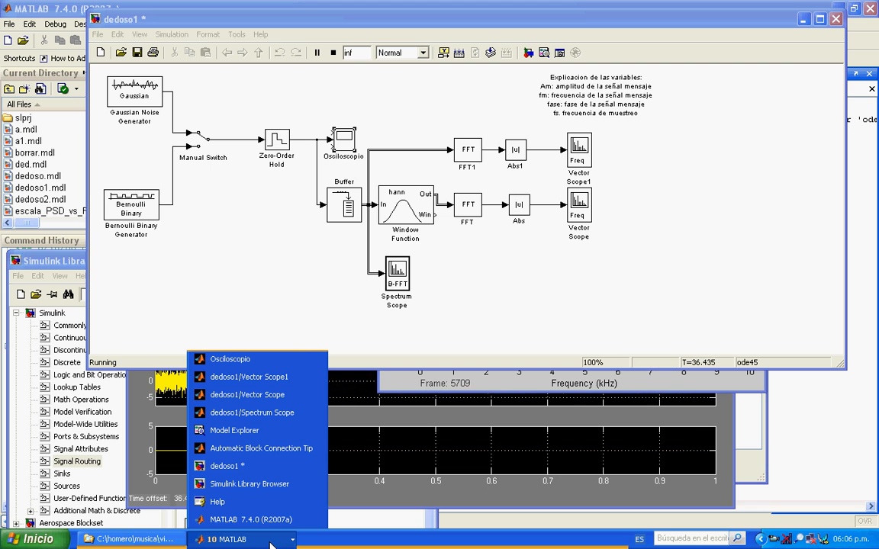
left_click(274, 400)
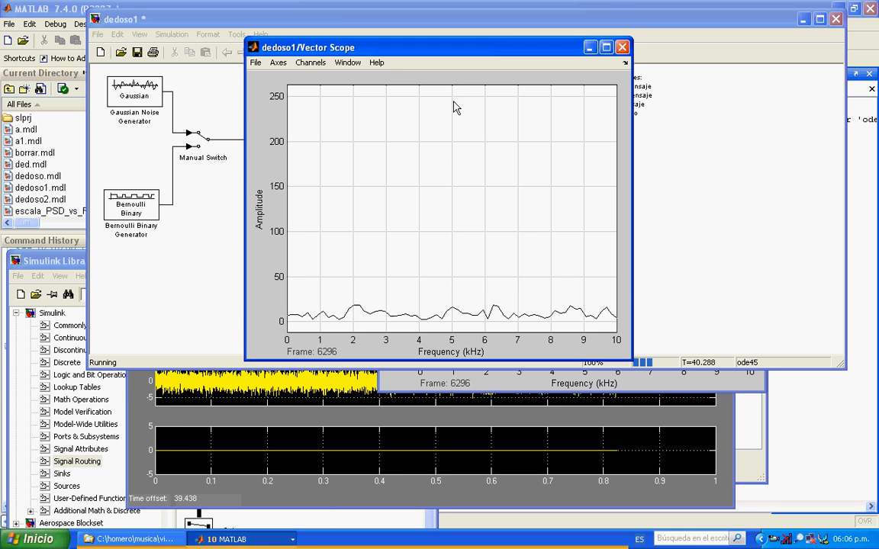
left_click_drag(453, 55, 714, 225)
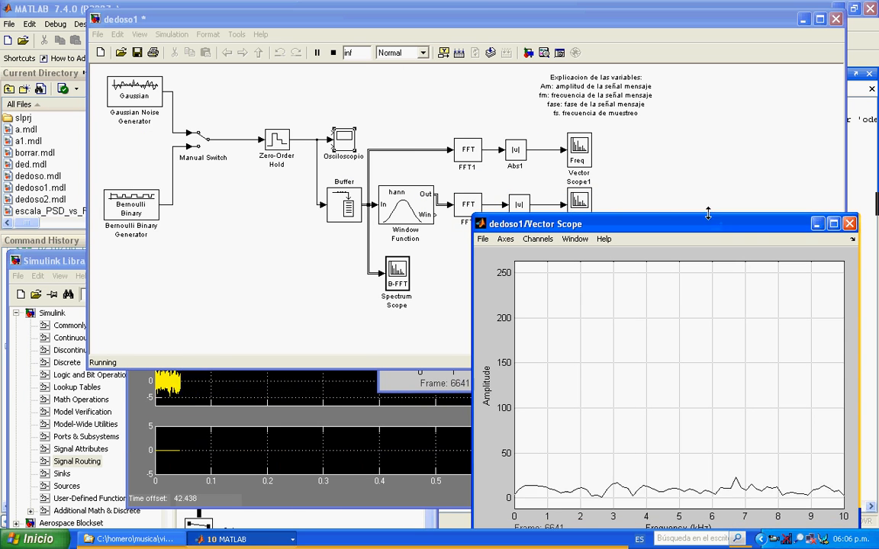
Bring up the dedoso1/Spectrum Scope window and place it beside the Vector Scope window
left_click(229, 539)
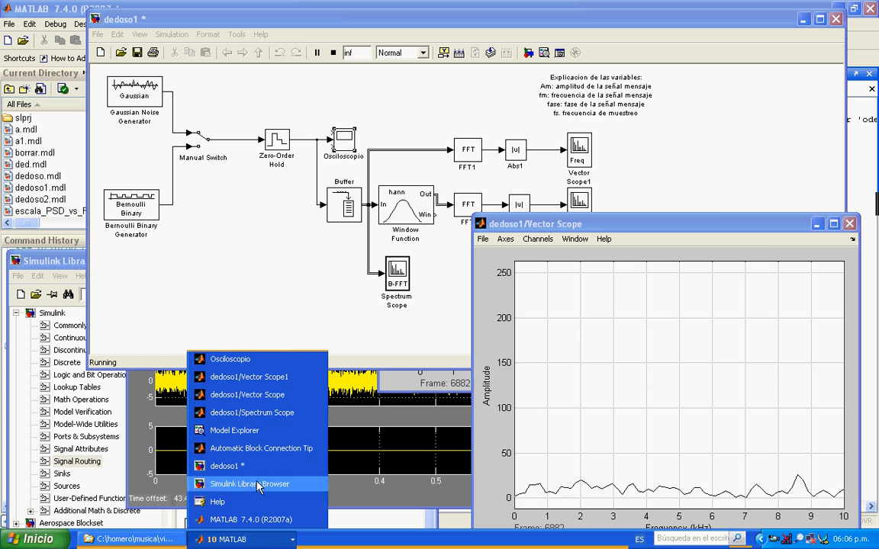
left_click(251, 412)
left_click_drag(595, 76, 275, 151)
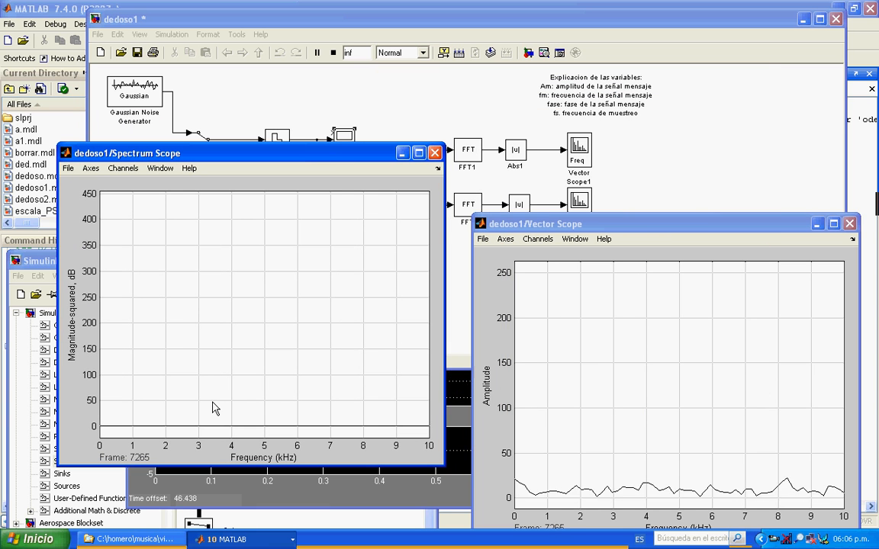
right_click(237, 361)
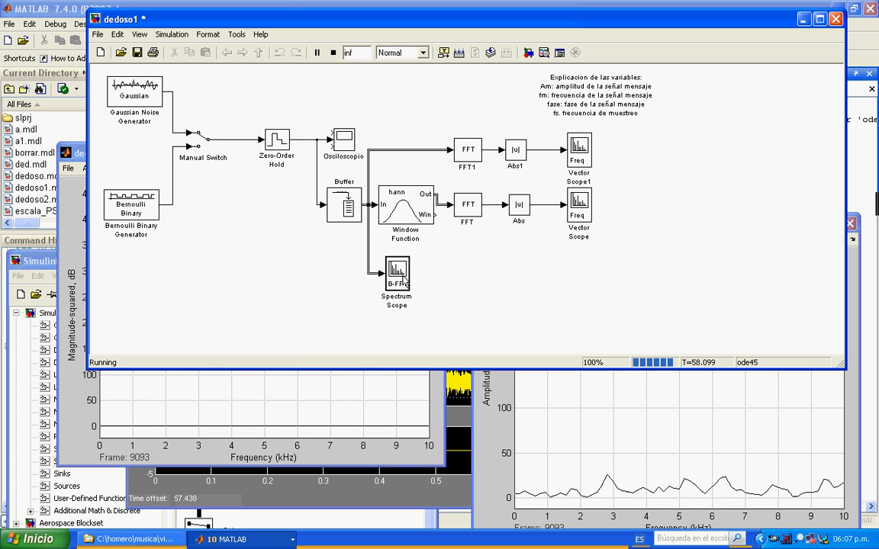
Set the Spectrum Scope block's Y-limits to a minimum of 0 and a maximum of 10, and bring its plot forward
double_click(400, 278)
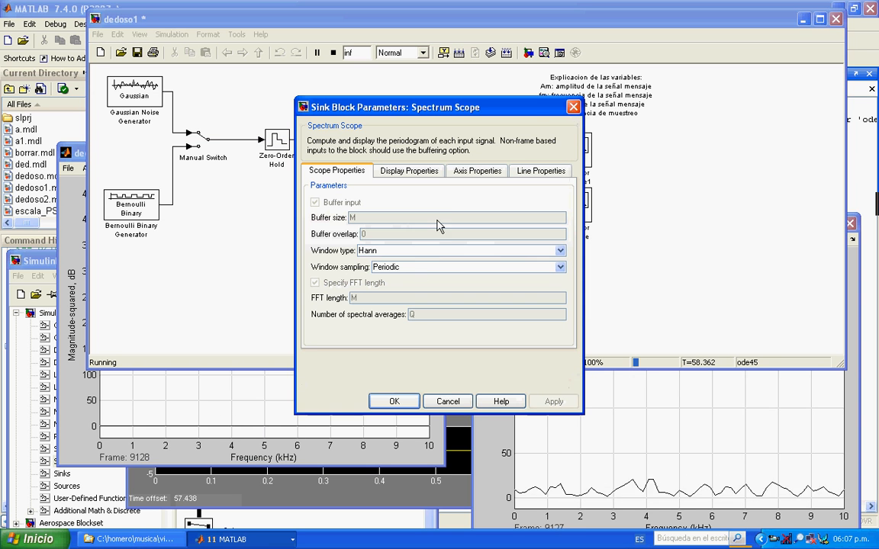
left_click(476, 173)
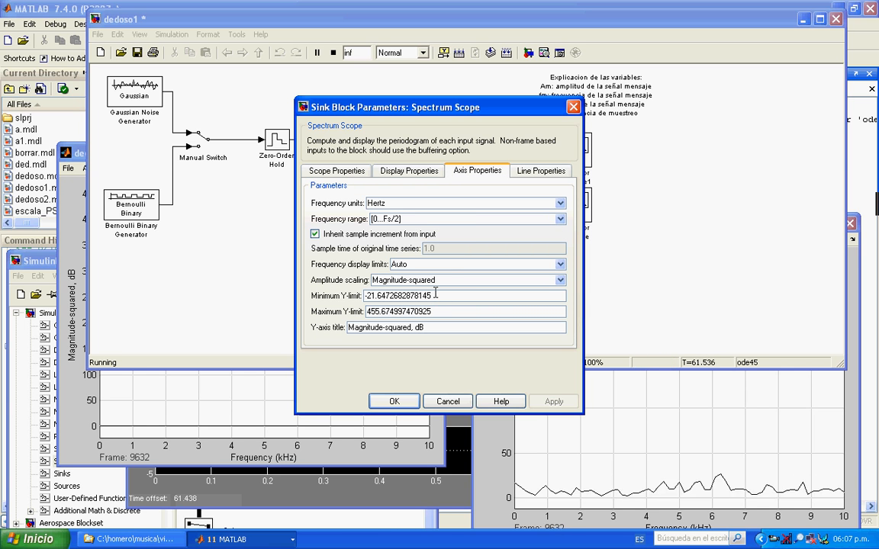
double_click(436, 295)
type("0")
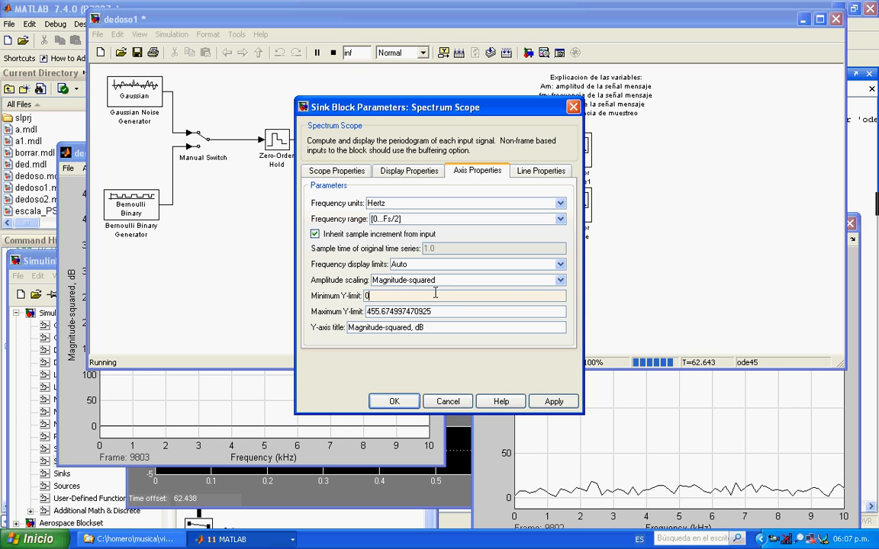
double_click(454, 312)
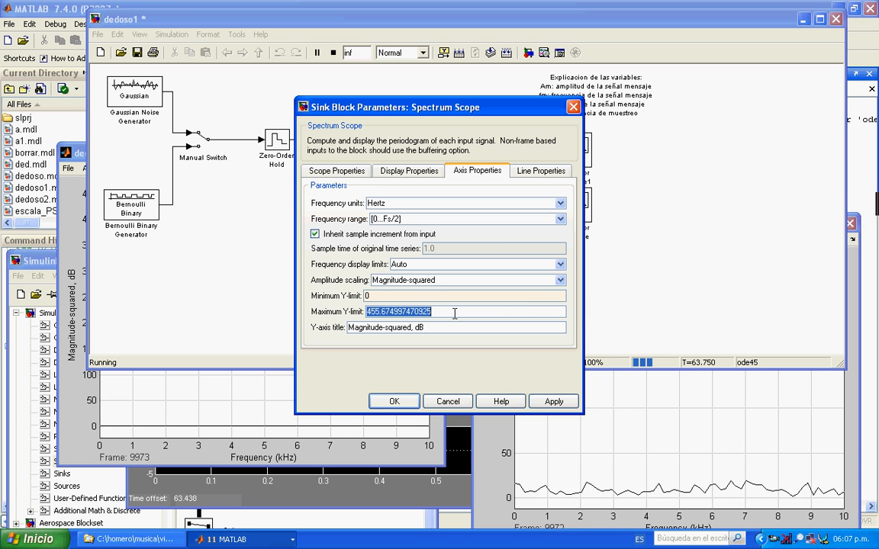
type("10")
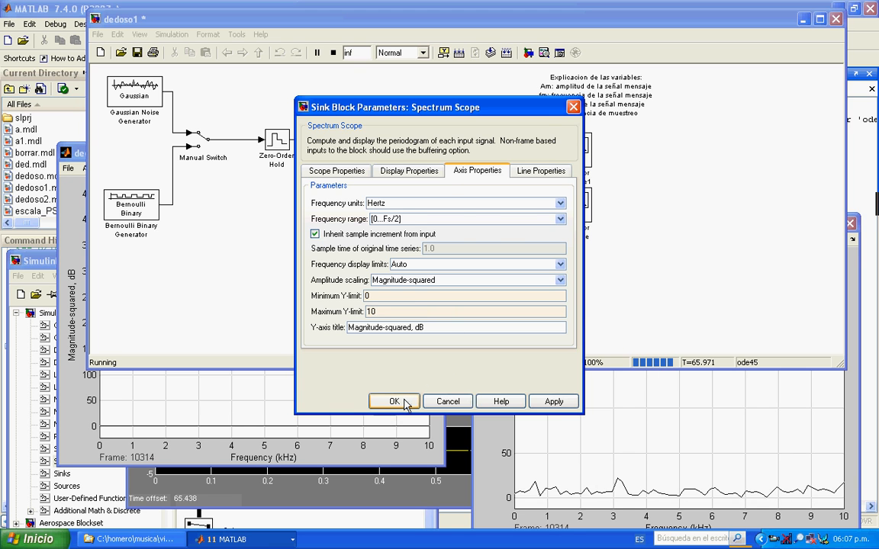
left_click(393, 401)
left_click(298, 457)
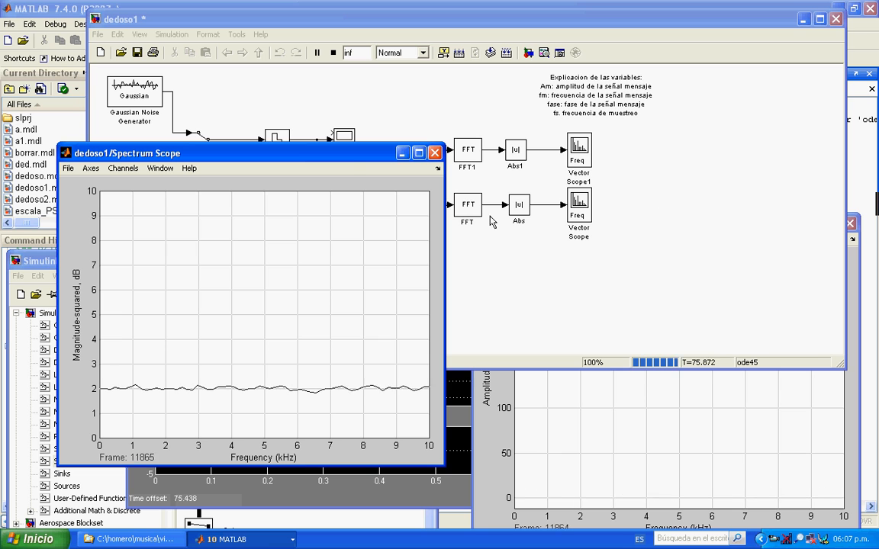
left_click_drag(349, 161, 368, 132)
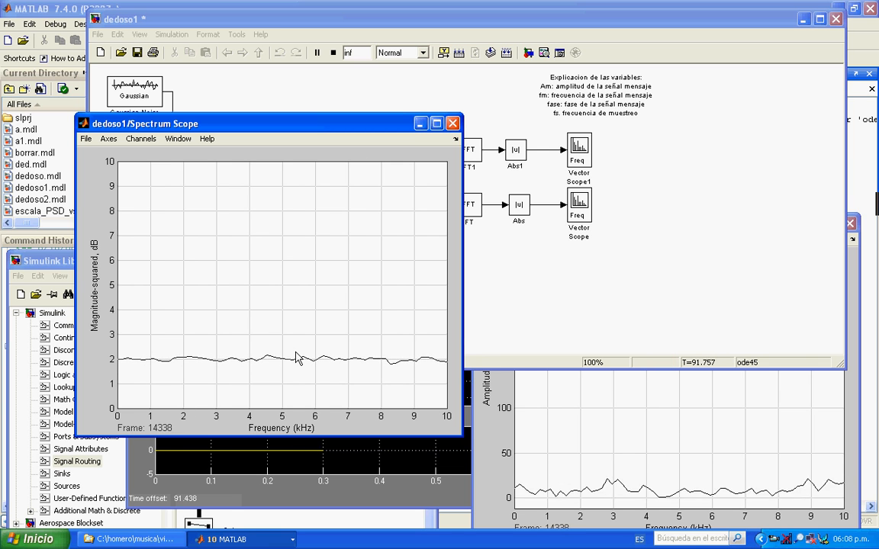
Stop the simulation and set the variable Q to 10000 in the dedoso1 model workspace using Model Explorer
left_click(524, 232)
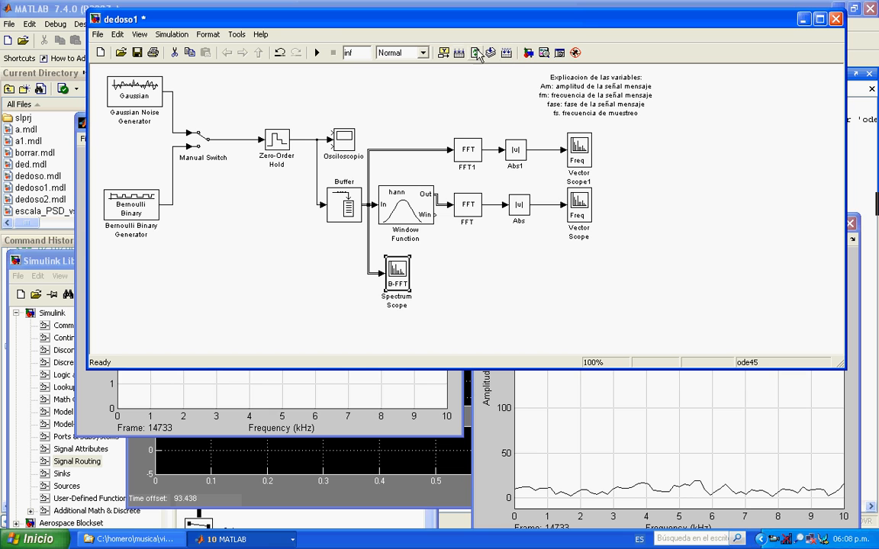
left_click(544, 53)
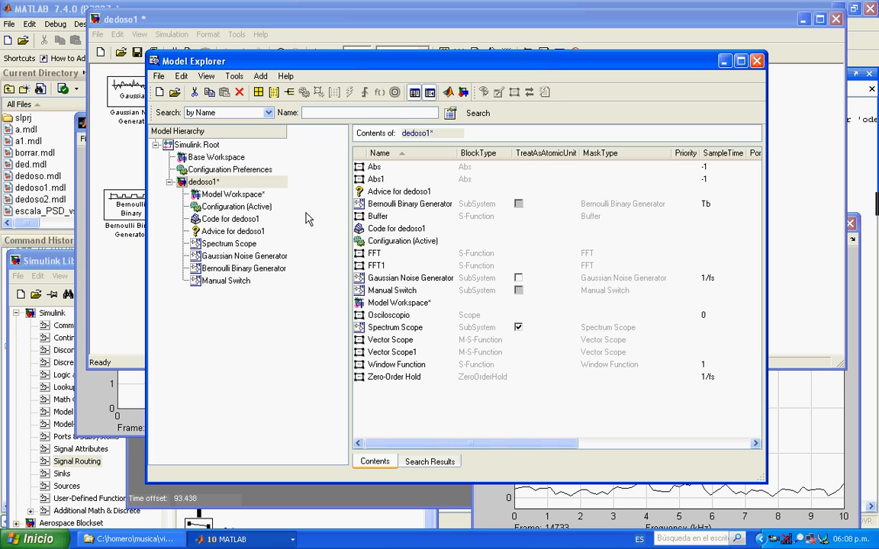
left_click(225, 194)
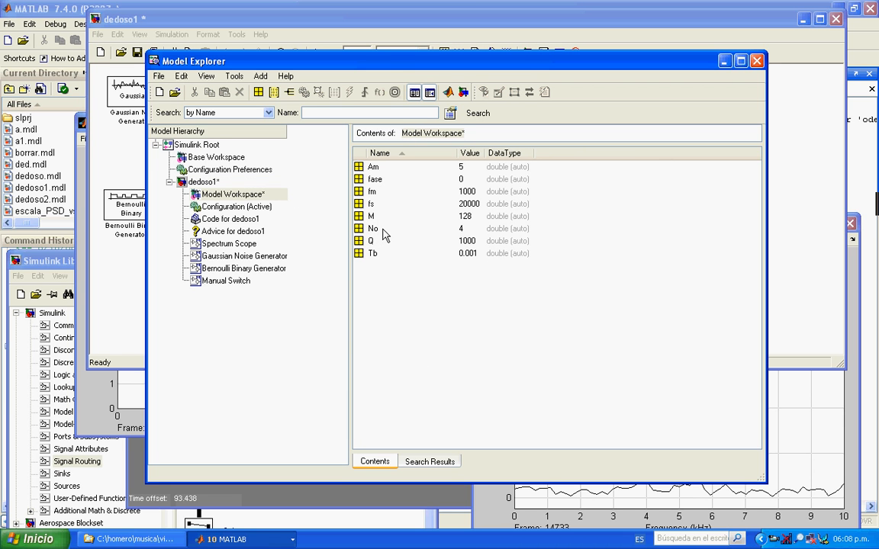
double_click(459, 240)
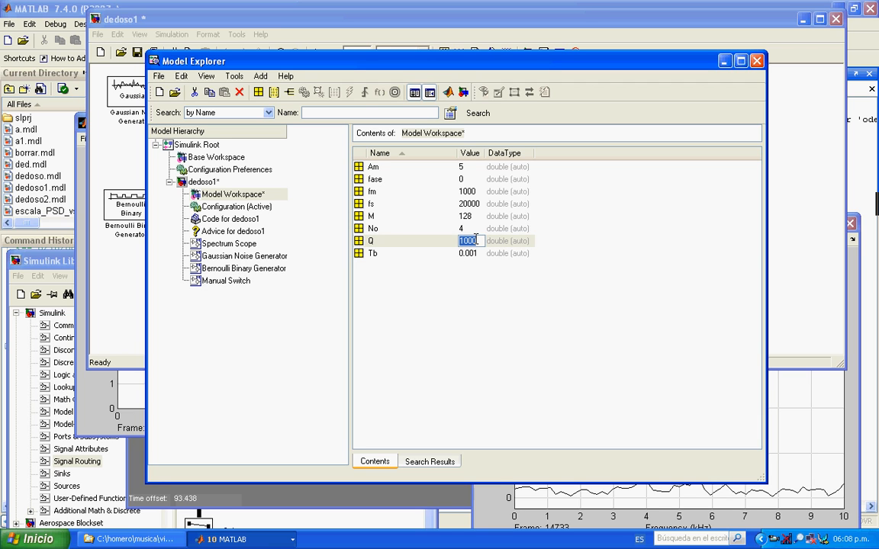
left_click(477, 241)
key("Return")
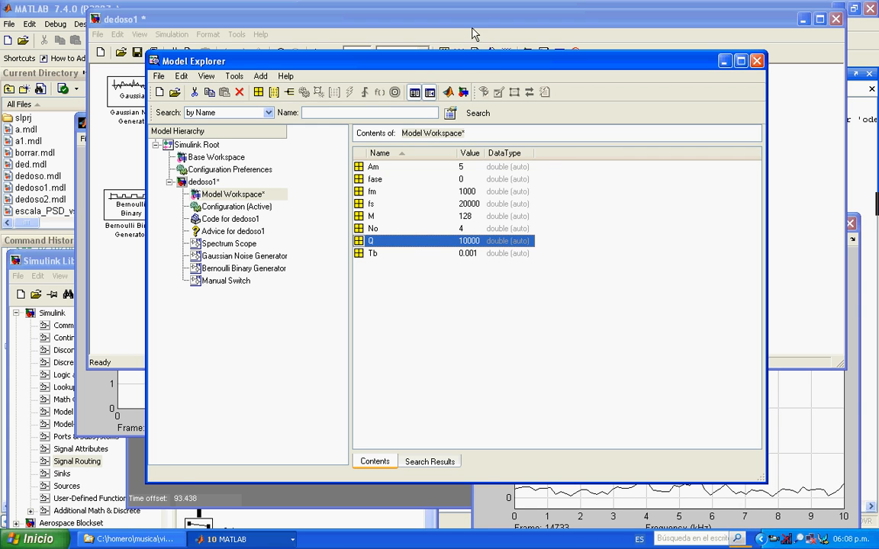
Run the dedoso1 simulation again and place the Spectrum Scope window next to Vector Scope1 to compare the noise spectra
left_click(425, 31)
left_click(316, 51)
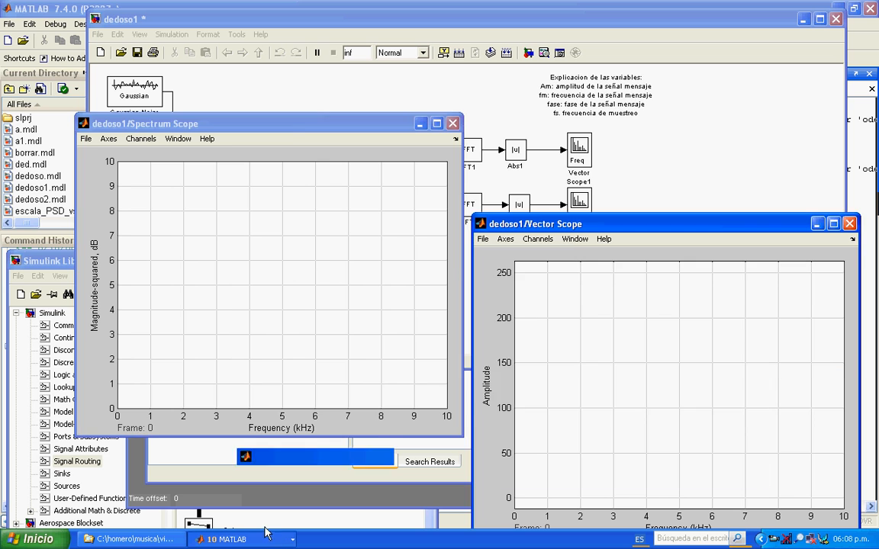
left_click_drag(288, 125, 326, 107)
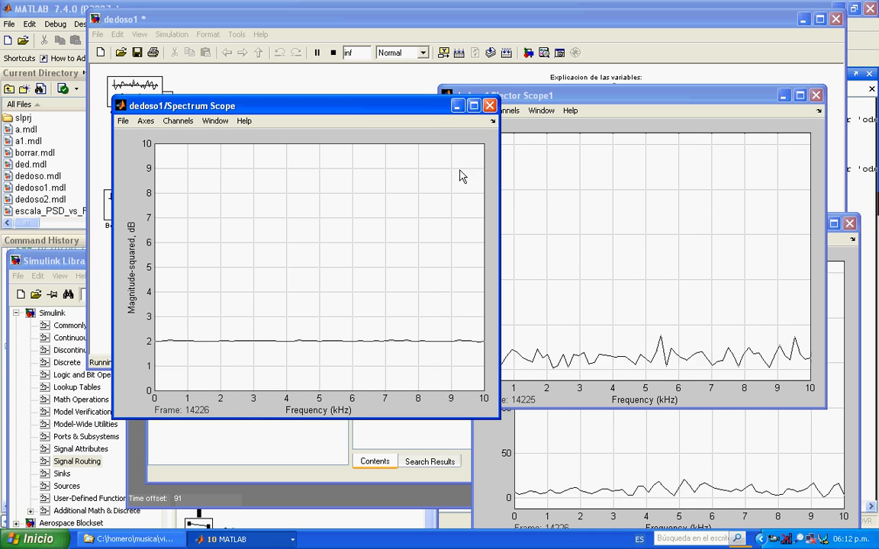
left_click_drag(381, 100, 354, 130)
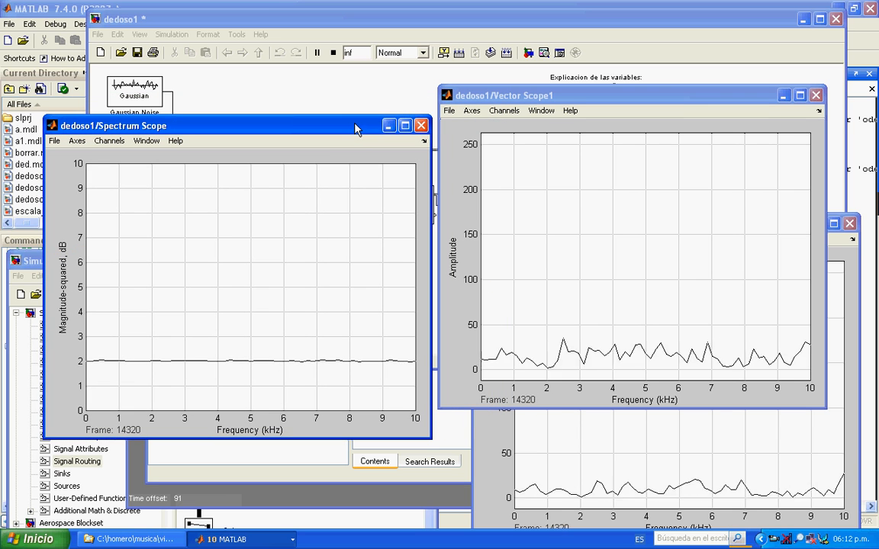
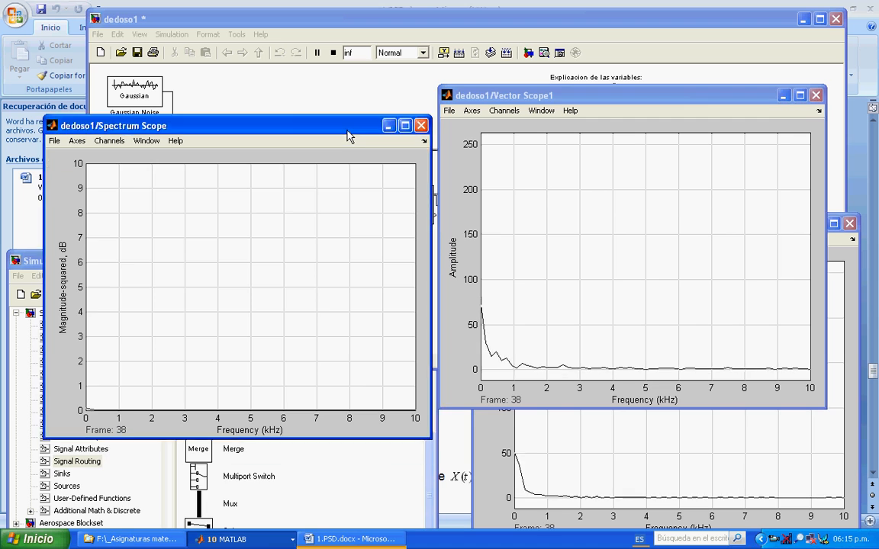
Open the Osciloscopio display and autoscale its middle plot to fit the Bernoulli binary signal
double_click(341, 143)
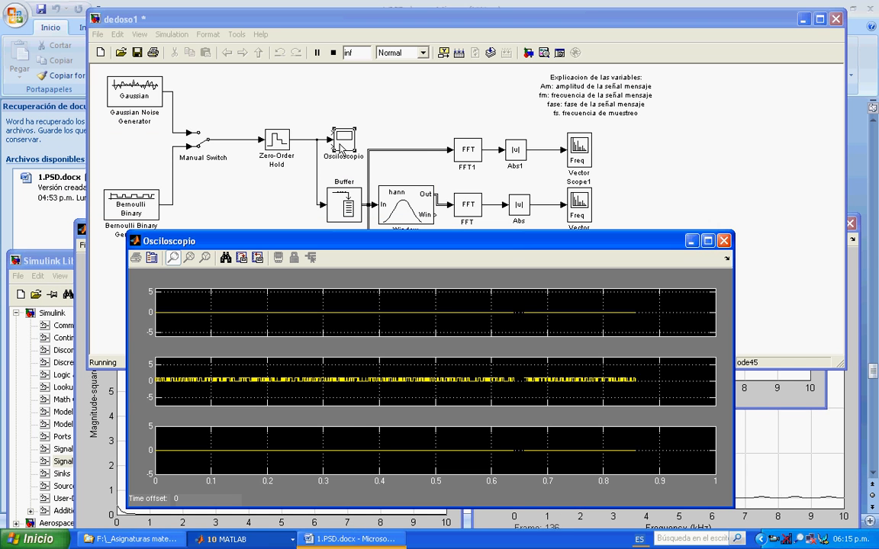
right_click(208, 382)
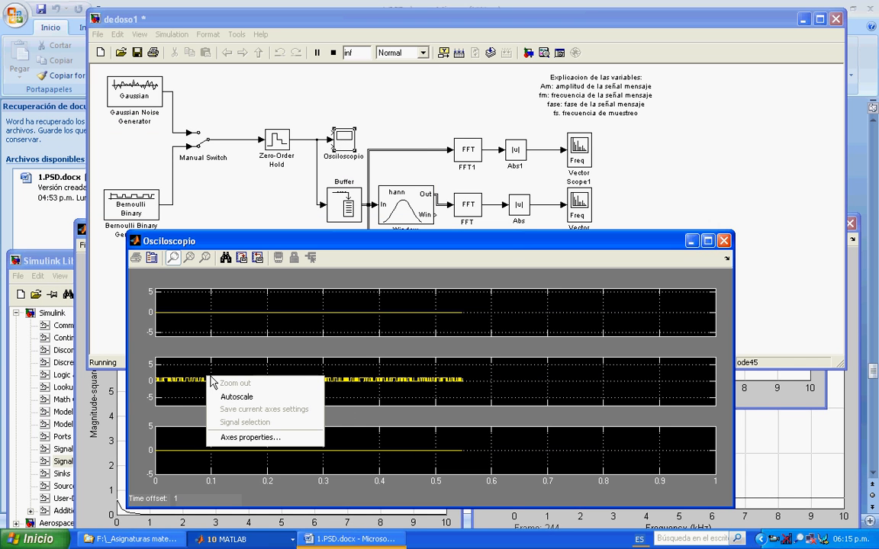
left_click(228, 393)
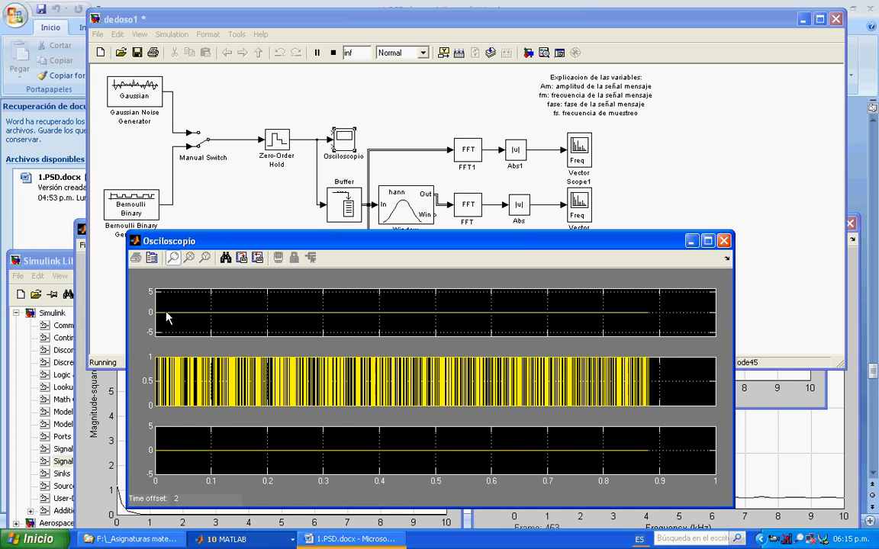
Set the Osciloscopio time range to 0.01
left_click(154, 260)
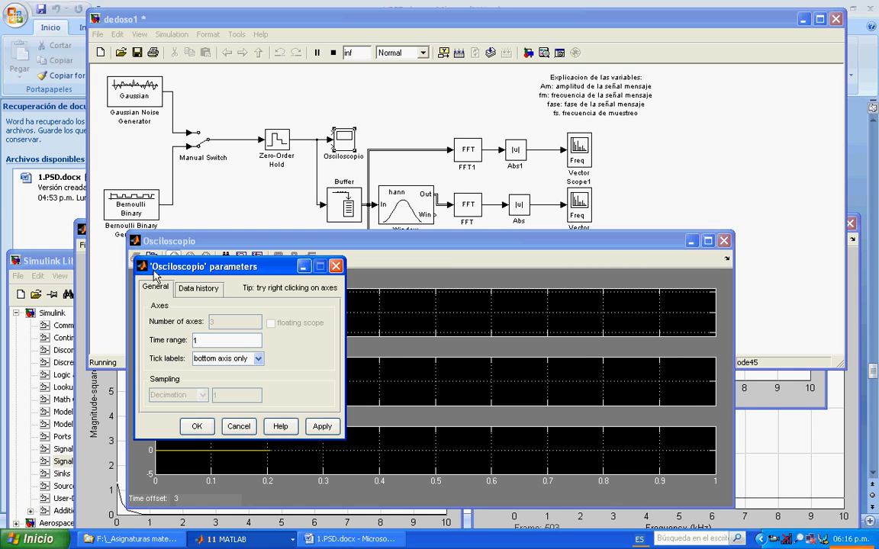
double_click(193, 340)
type("0.01")
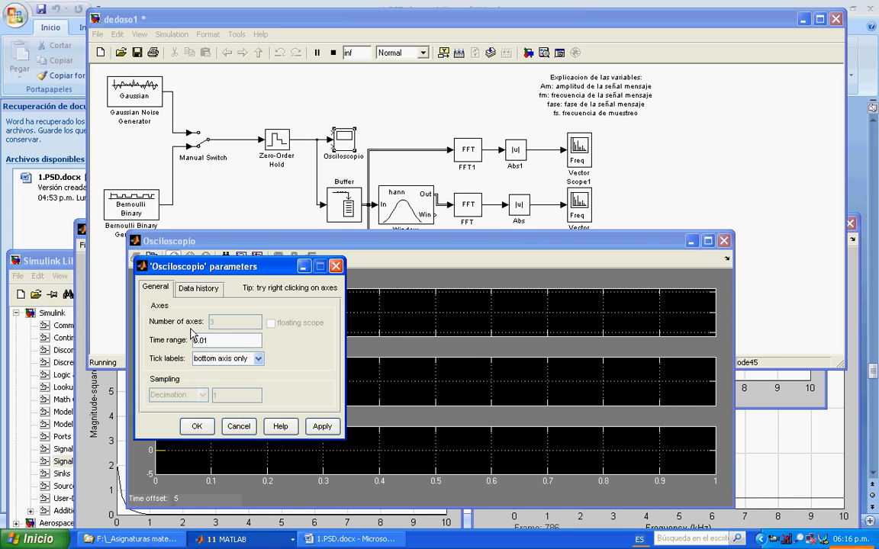
left_click(196, 425)
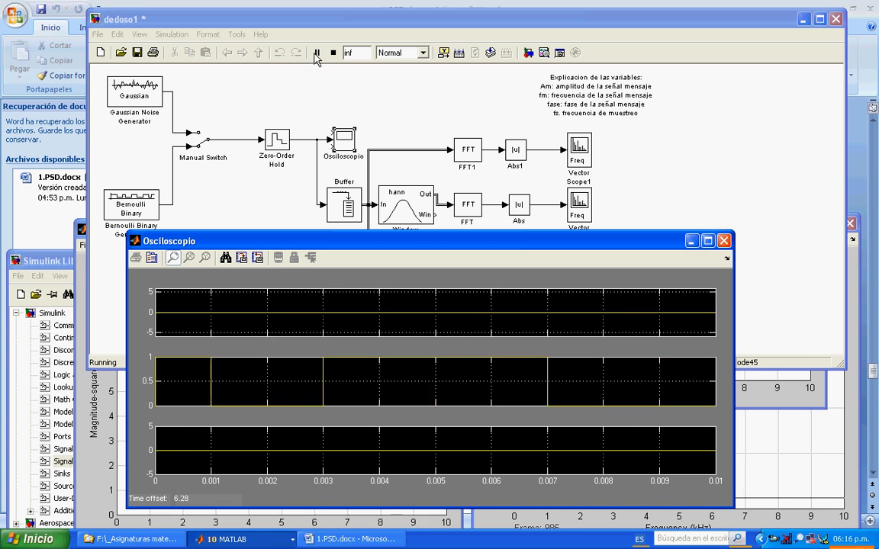
Pause the simulation, autoscale the middle Osciloscopio plot and widen its vertical axis limits past -1 and 1
left_click(316, 52)
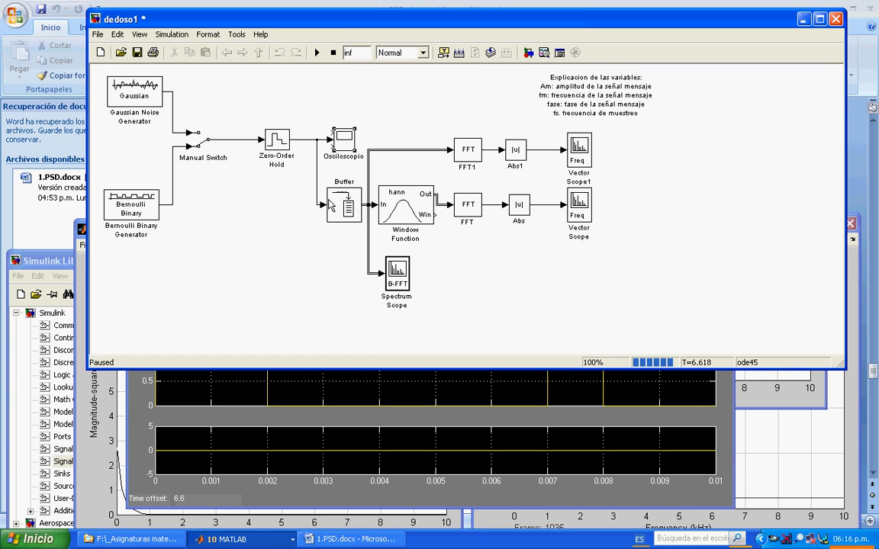
left_click(291, 389)
right_click(290, 388)
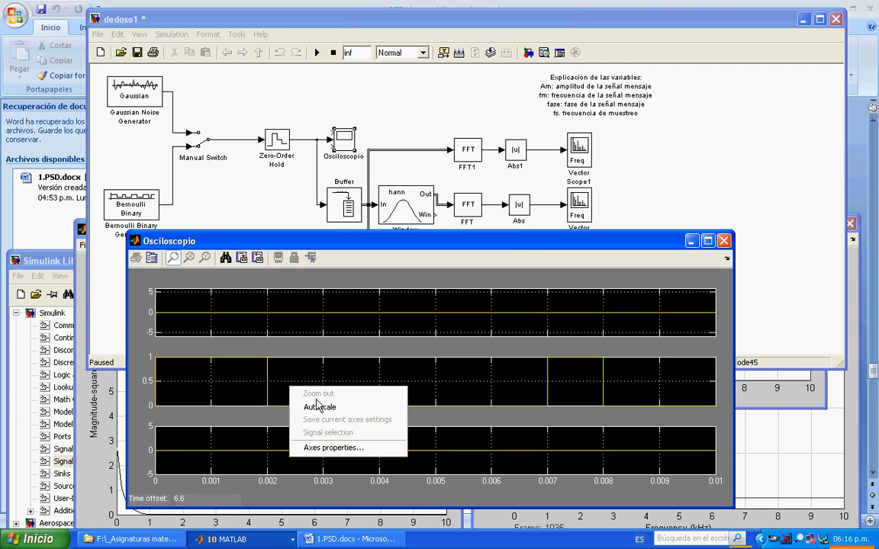
left_click(324, 411)
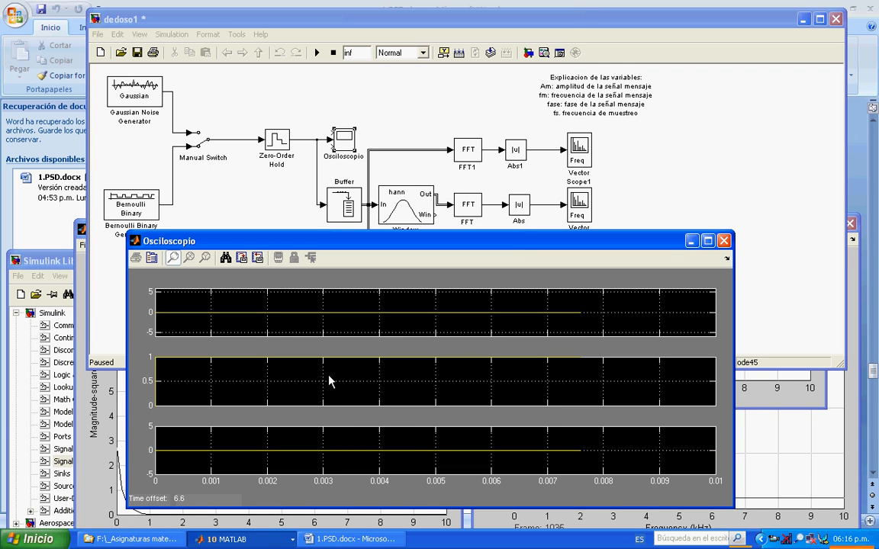
right_click(330, 379)
left_click(369, 436)
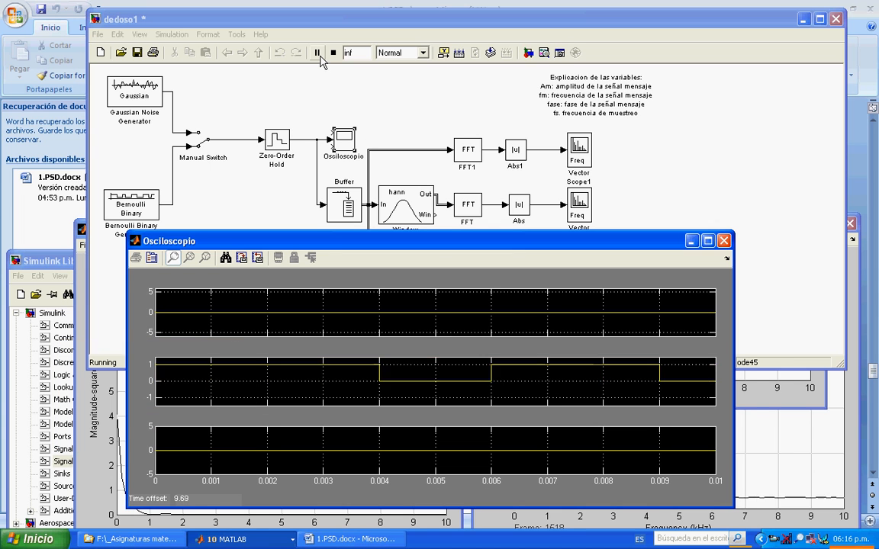
Pause the running simulation again and bring the Osciloscopio window forward to examine the binary waveform
left_click(319, 56)
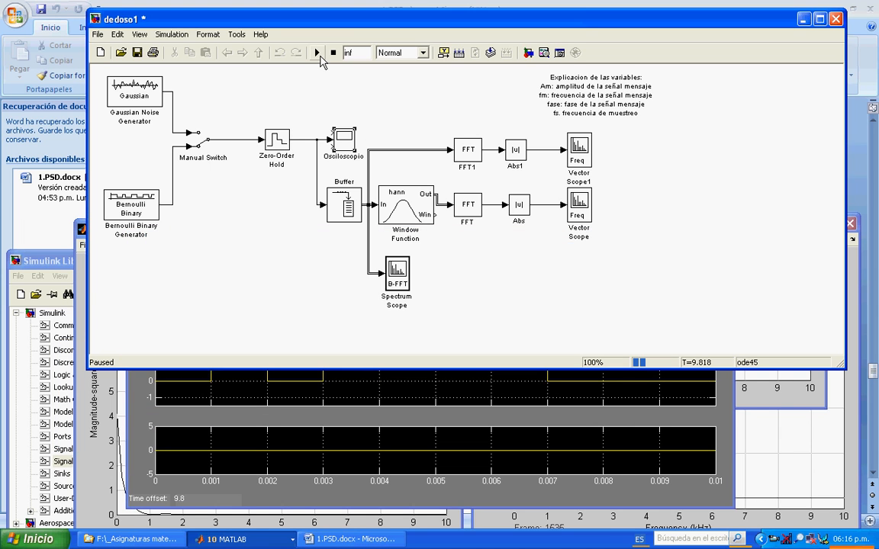
left_click(141, 374)
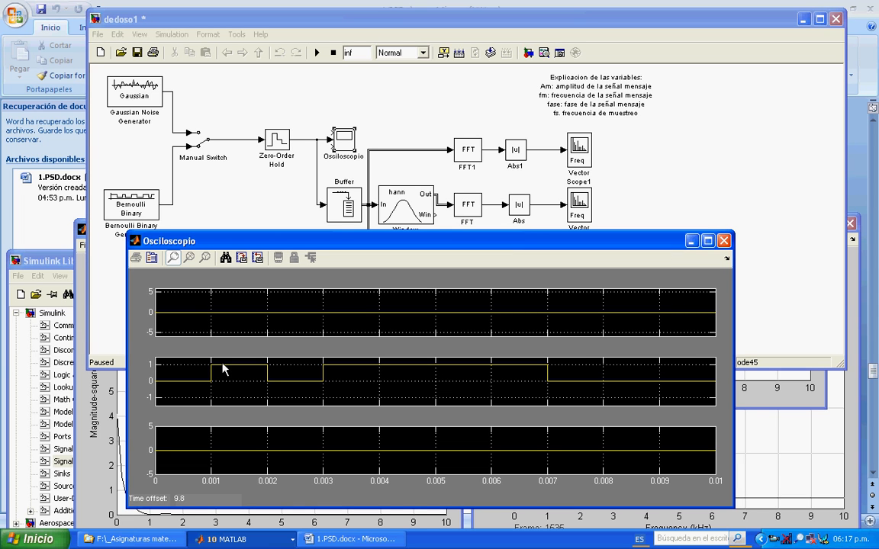
Switch to the Word document 1.PSD.docx and go back to the synchronism and binary signal waveforms in Fig. 2
left_click(350, 538)
scroll(497, 346, "up", 5)
scroll(496, 347, "up", 10)
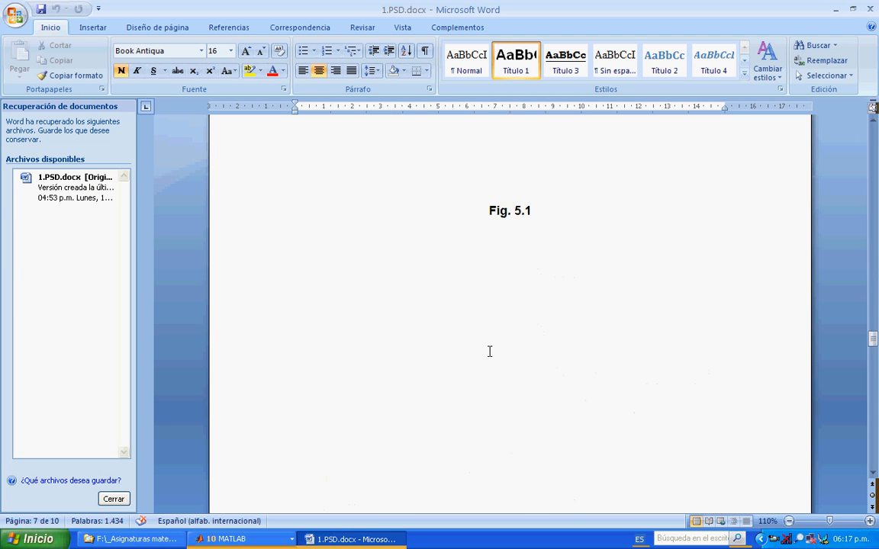
scroll(478, 352, "up", 12)
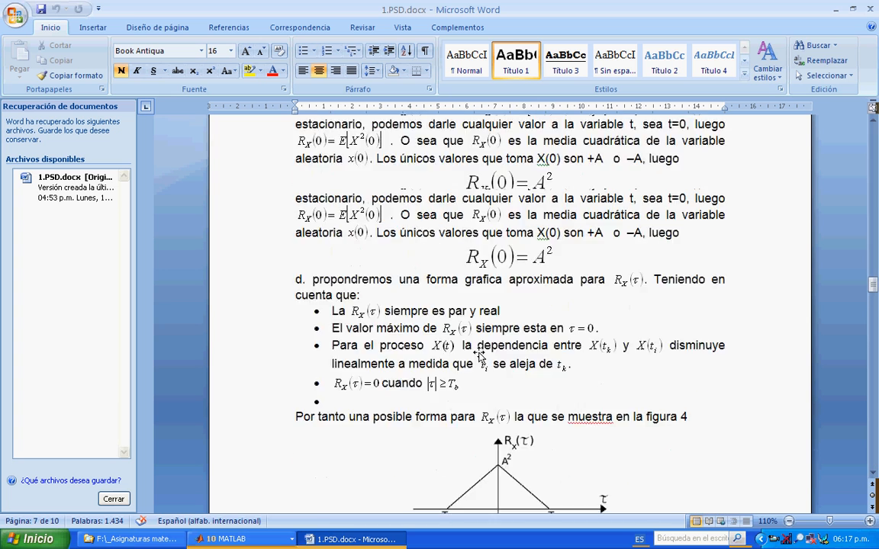
scroll(477, 353, "up", 5)
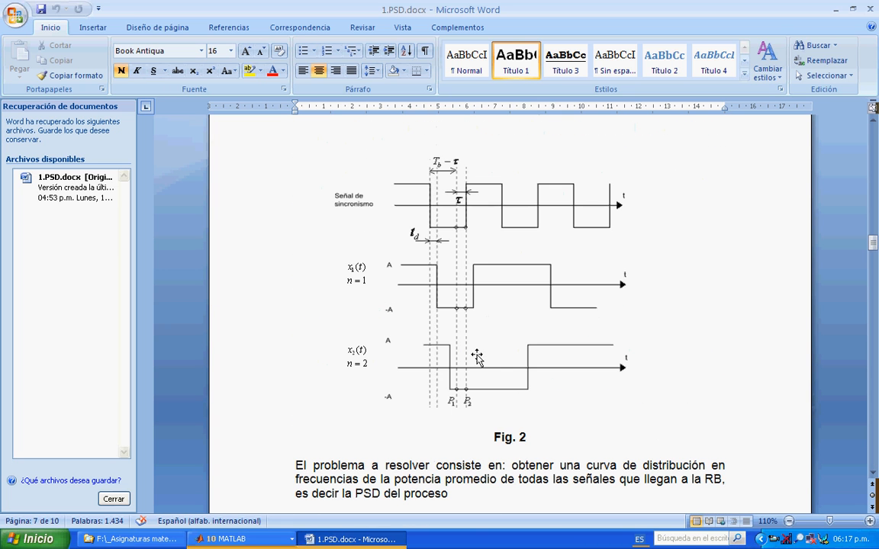
Switch to the dedoso1 model, stop the simulation and insert a Unipolar to Bipolar Converter on the line between the Bernoulli Binary Generator and Manual Switch
left_click(280, 544)
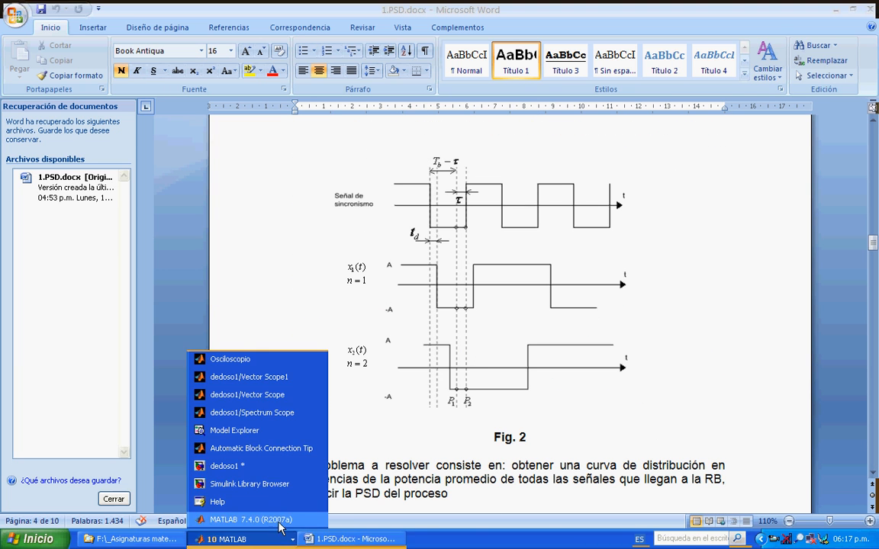
left_click(246, 466)
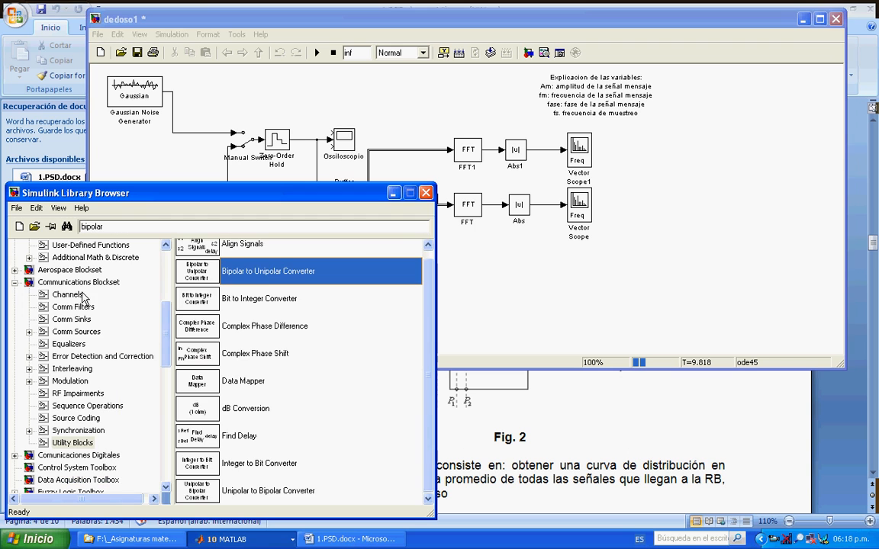
left_click(79, 283)
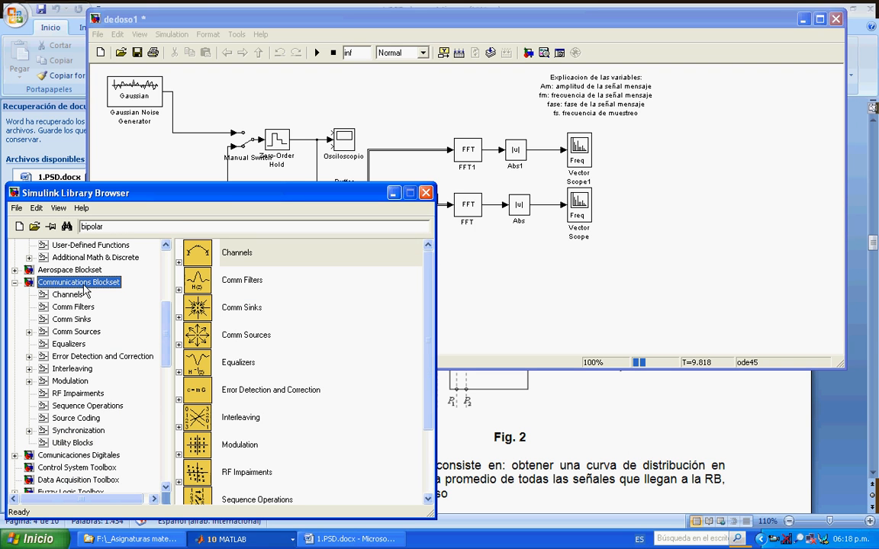
left_click(71, 441)
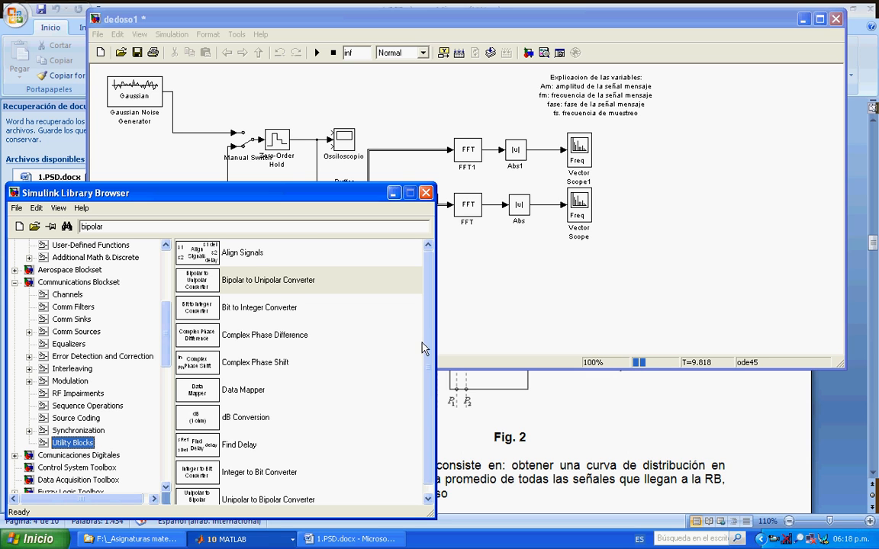
scroll(418, 347, "down", 1)
left_click_drag(219, 494, 152, 149)
left_click(416, 299)
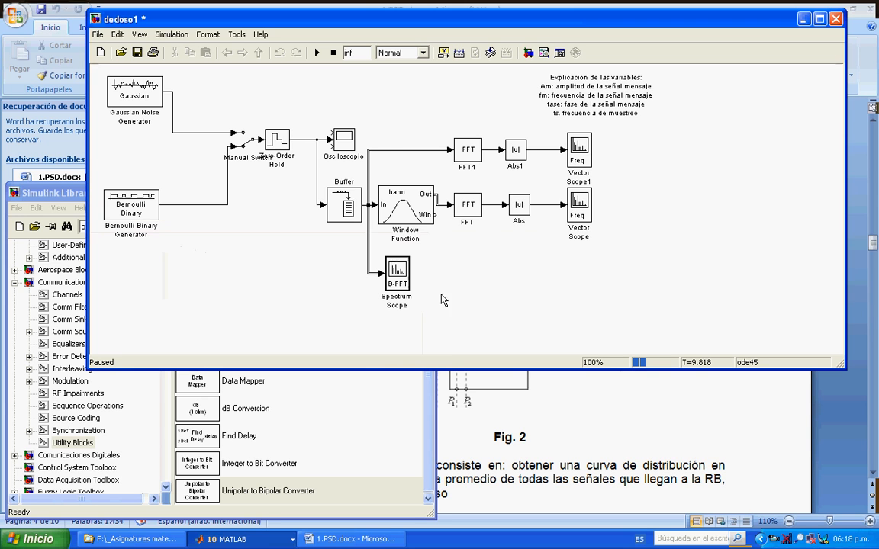
left_click(336, 54)
left_click_drag(210, 490, 208, 211)
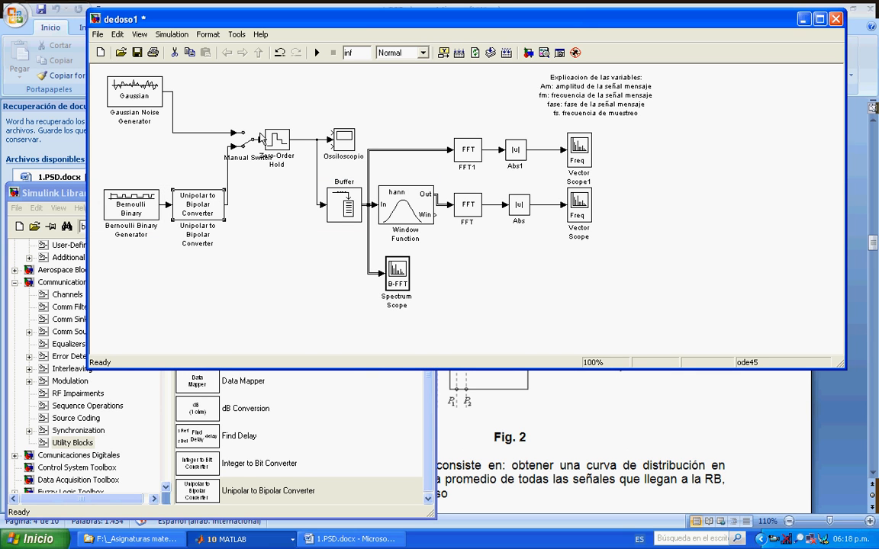
Set the M-ary number of the Unipolar to Bipolar Converter to 2
double_click(184, 205)
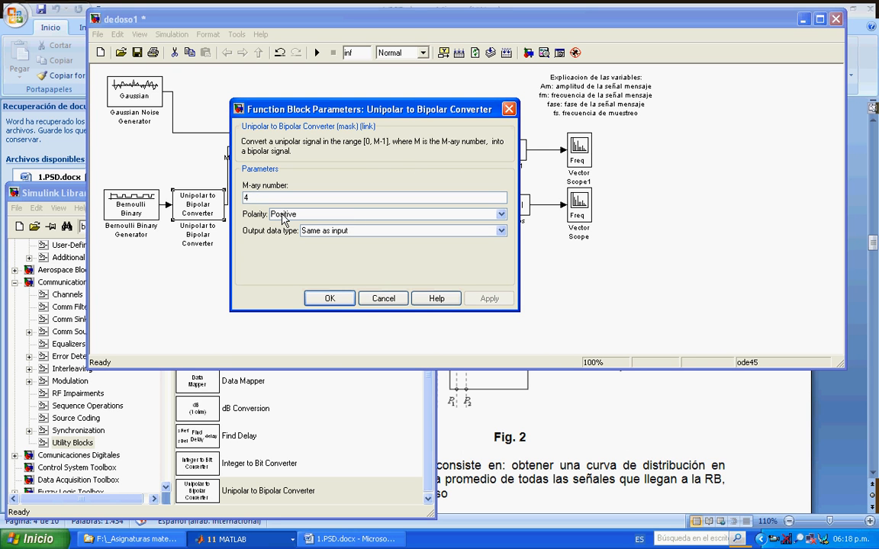
key("BackSpace")
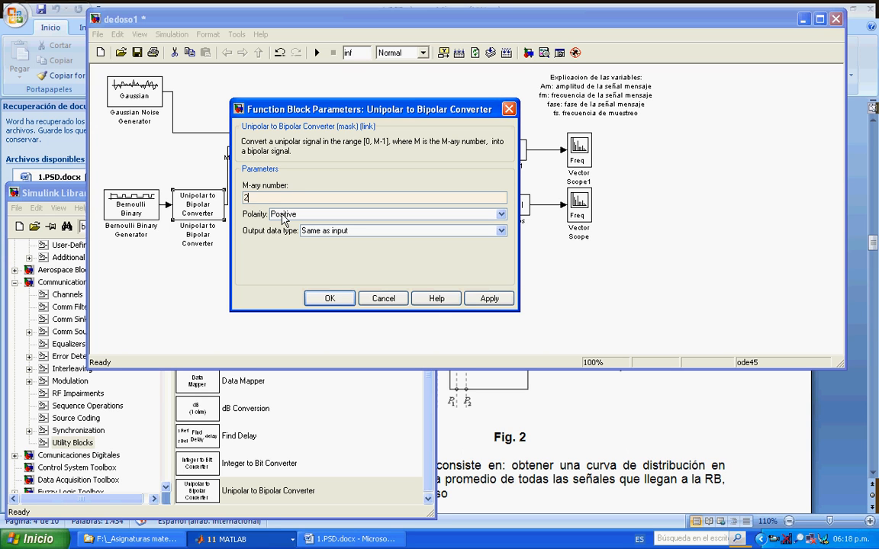
left_click(329, 298)
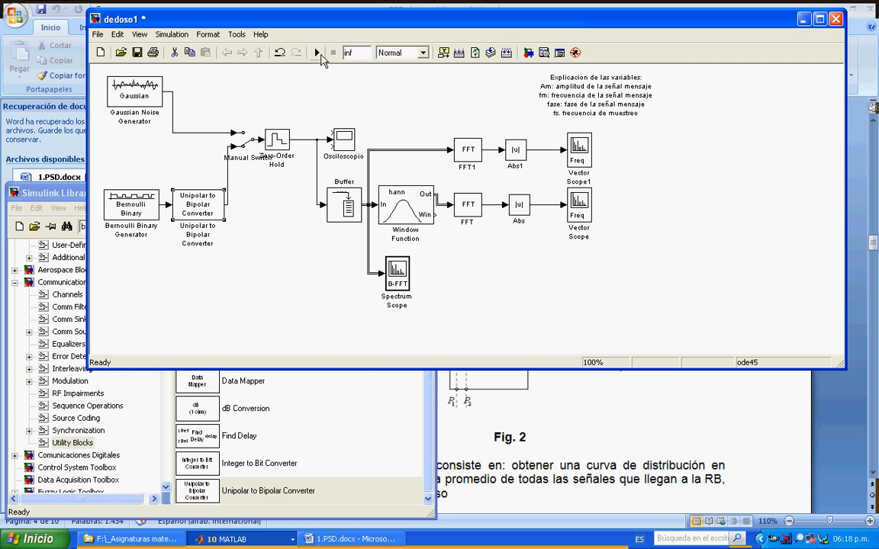
Run the simulation, open the Osciloscopio and pause the run to examine the bipolar binary waveform
left_click(319, 54)
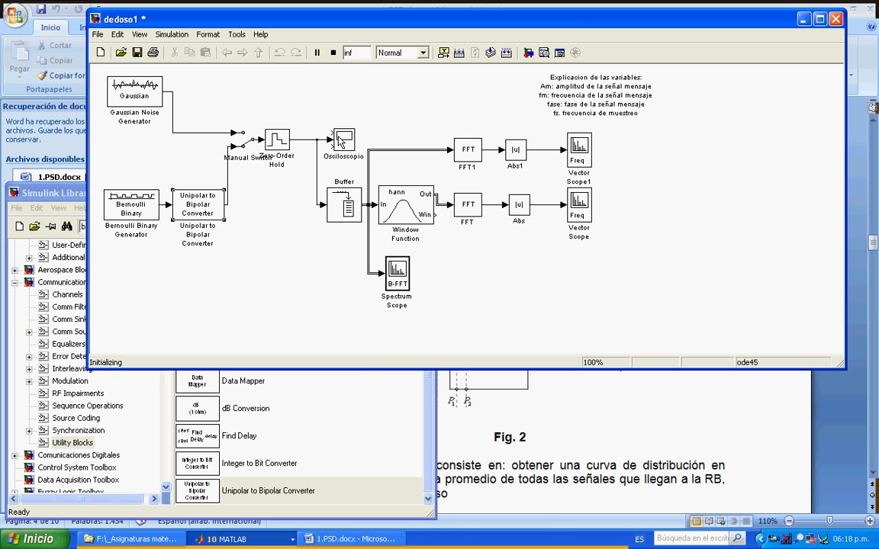
double_click(341, 141)
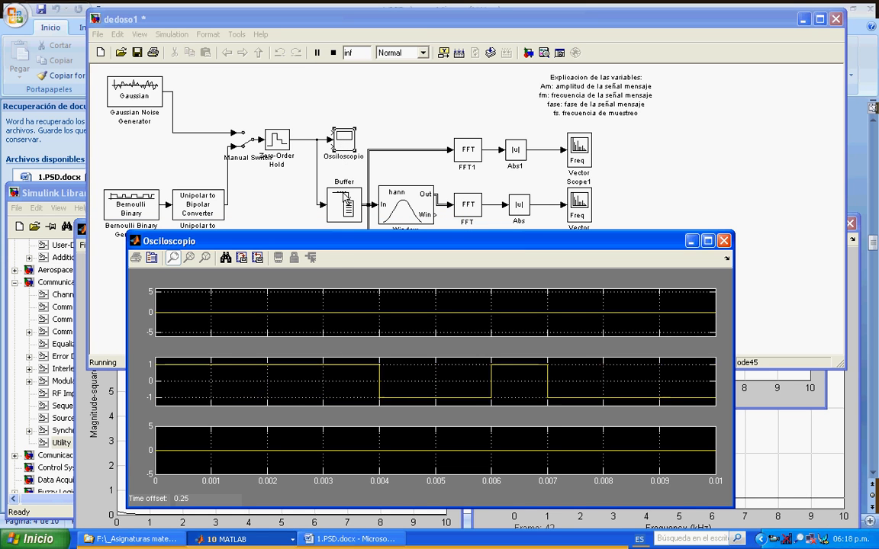
left_click(316, 53)
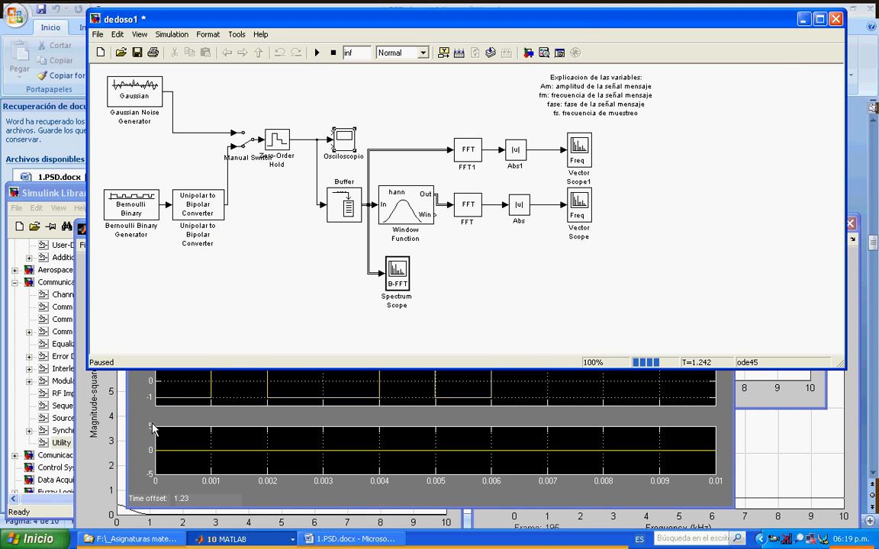
left_click(136, 385)
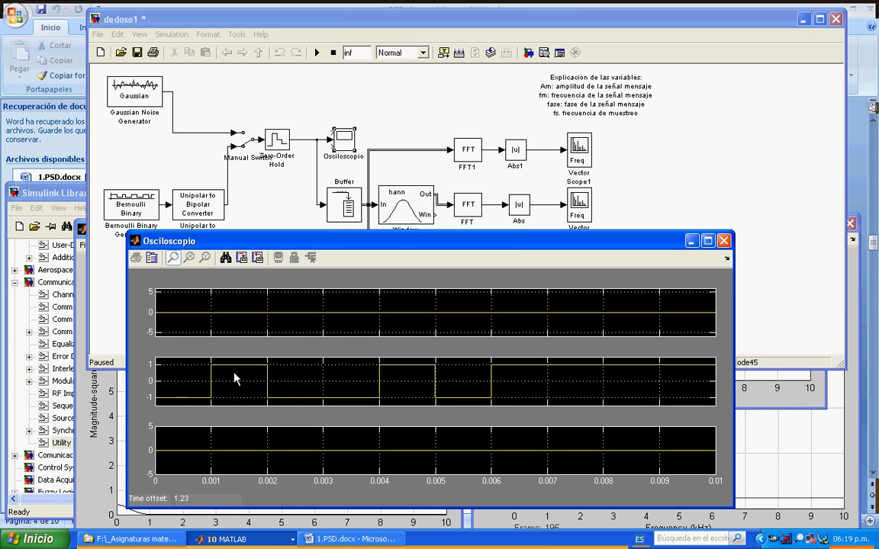
Stop the simulation and shift the converter, Manual Switch, all downstream blocks and the note rightward, away from the two signal sources
left_click(340, 92)
mouse_move(223, 75)
left_mouse_down()
mouse_move(273, 190)
mouse_move(483, 261)
mouse_move(663, 288)
left_mouse_up()
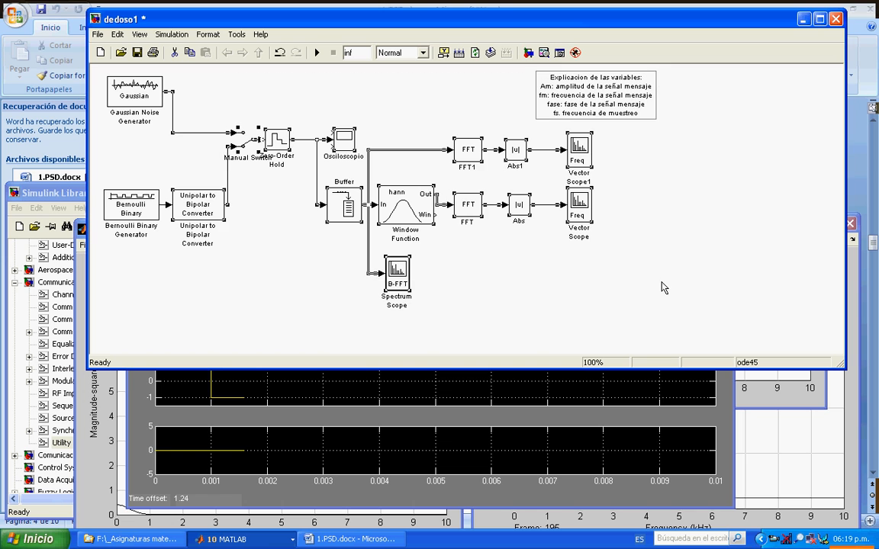
key("Right")
key("Right")
key("Right")
key("Right")
key("Right")
key("Right")
key("Right")
key("Right")
key("Right")
key("Right")
key("Right")
key("Right")
key("Right")
key("Right")
key("Right")
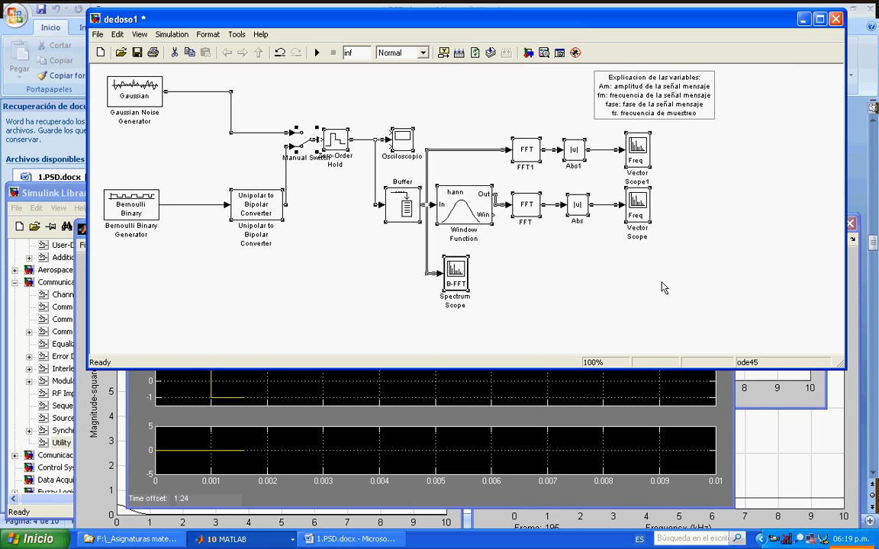
Move only the Unipolar to Bipolar Converter back next to the Bernoulli Binary Generator
left_click(279, 217)
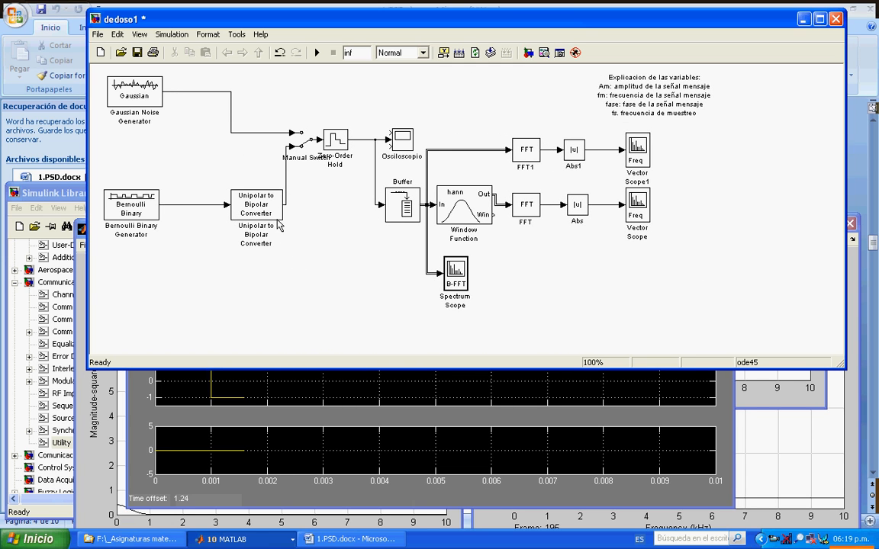
key("Left")
key("Left")
key("Left")
key("Left")
key("Left")
key("Left")
key("Left")
key("Left")
key("Left")
key("Left")
key("Left")
key("Left")
key("Left")
key("Left")
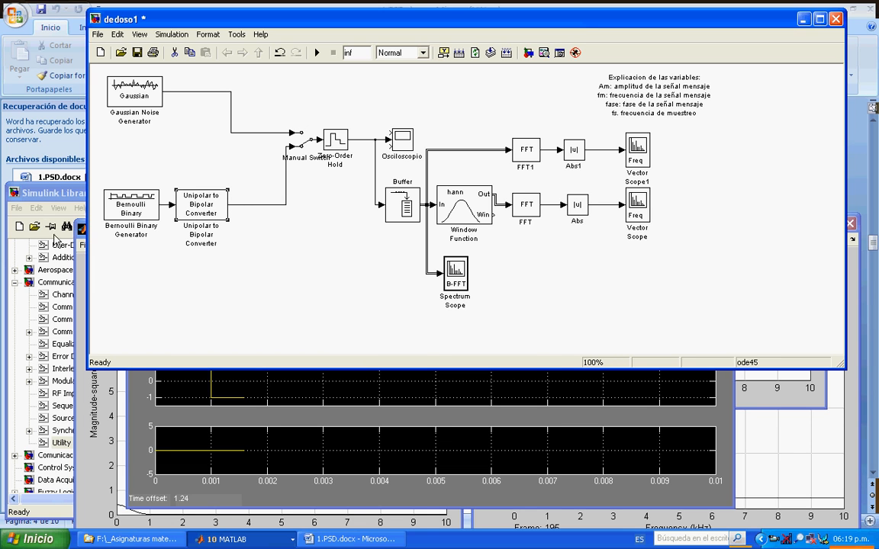
Insert a Gain block on the line between the Unipolar to Bipolar Converter and the Manual Switch, and set its gain to Am
left_click(46, 193)
left_click_drag(163, 323, 163, 252)
left_click(89, 257)
left_click_drag(202, 419, 267, 204)
double_click(264, 205)
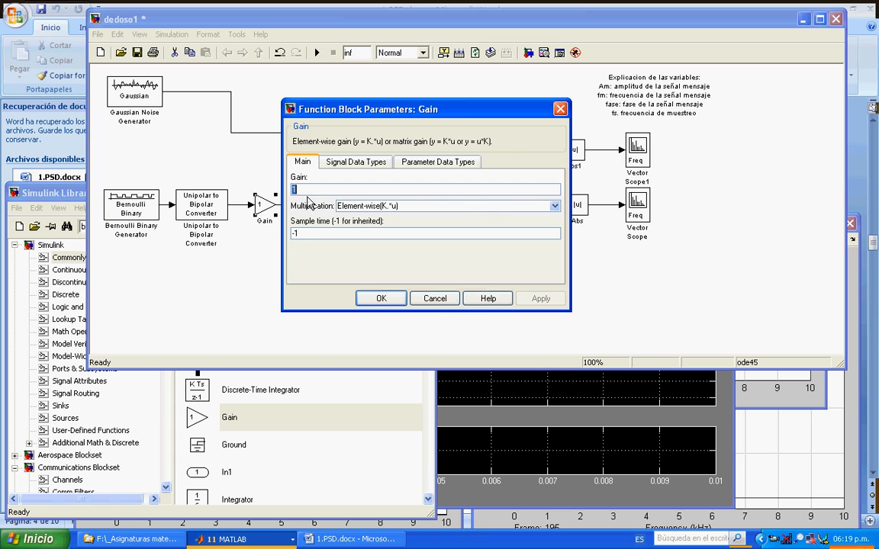
type("Am")
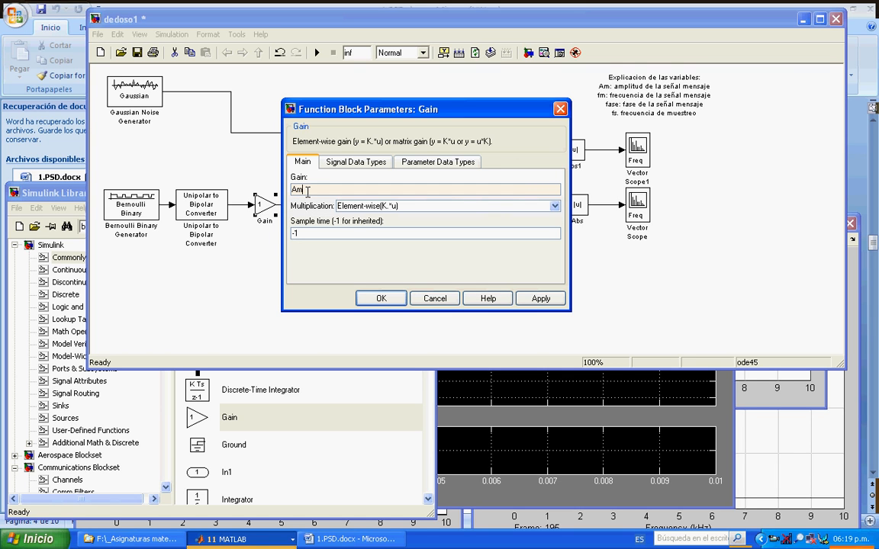
left_click(379, 299)
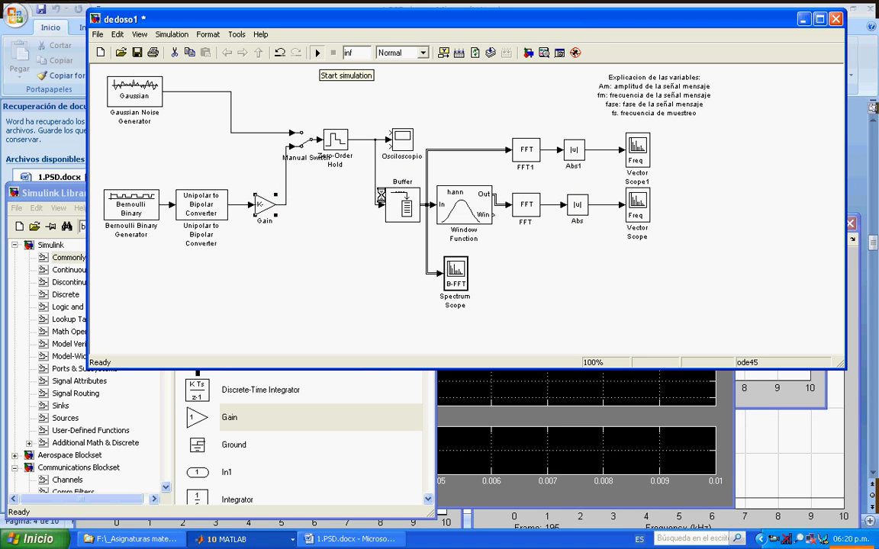
Run and pause the simulation, autoscale the middle Osciloscopio plot and reposition its window to examine the amplified binary waveform
left_click(318, 53)
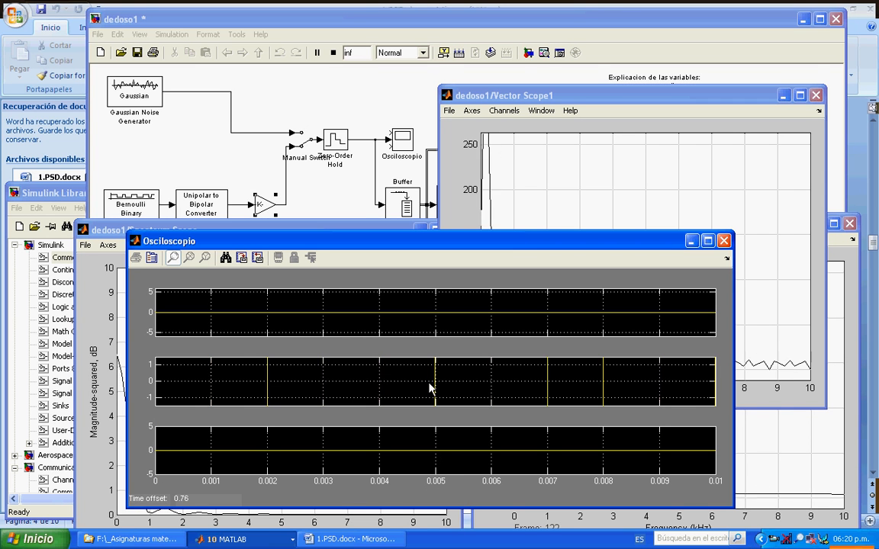
left_click(317, 53)
left_click(131, 409)
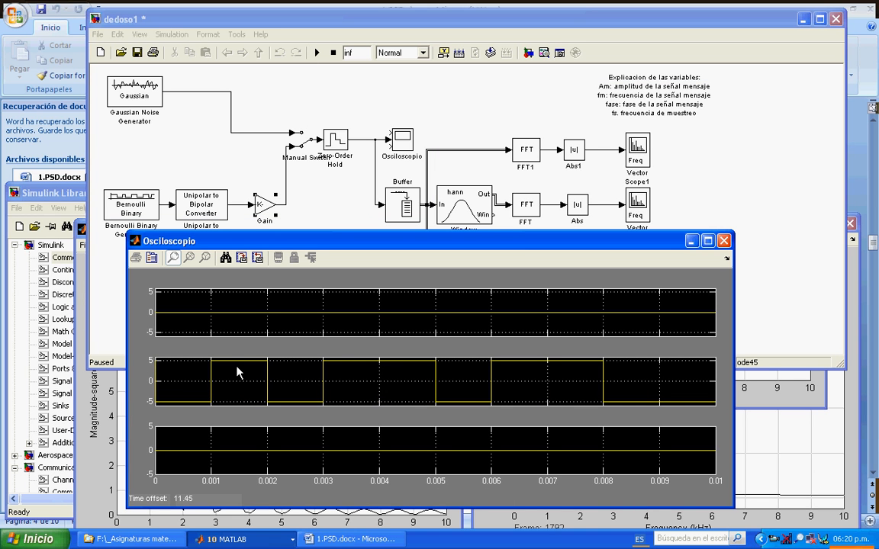
left_click_drag(311, 246, 289, 263)
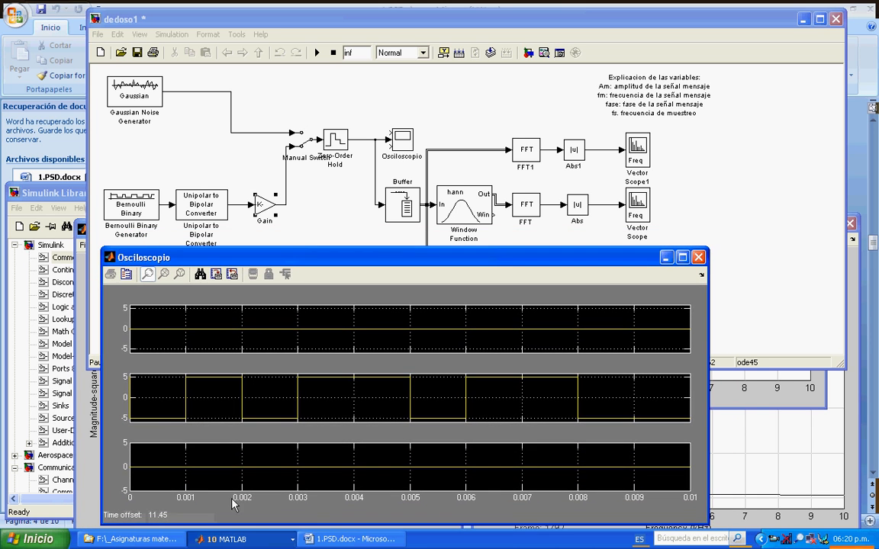
Stop and restart the simulation, and place the Vector Scope1 window beside the Spectrum Scope to compare the binary signal's spectra
left_click(238, 541)
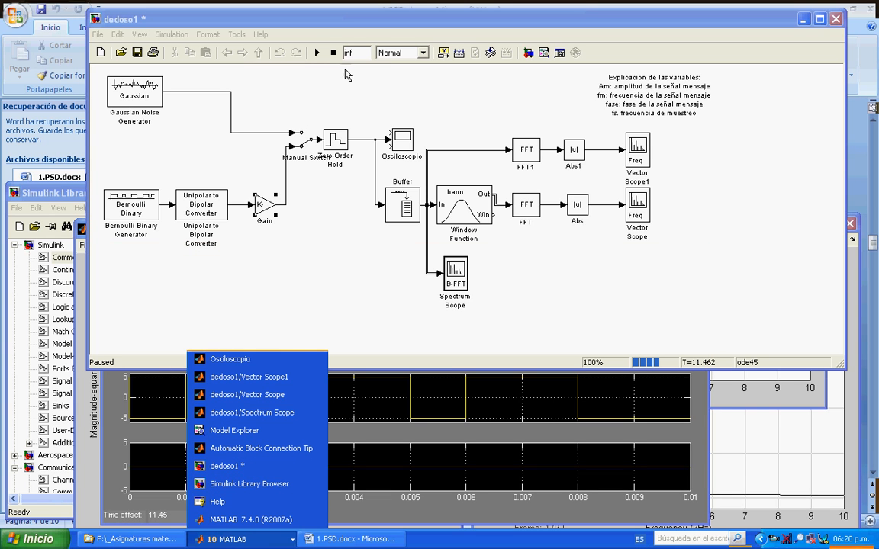
left_click(333, 52)
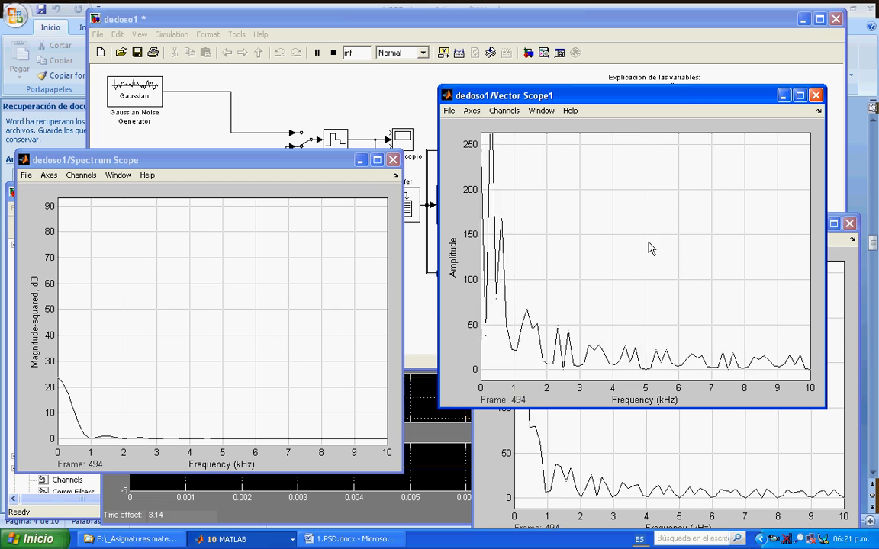
left_click_drag(697, 107, 687, 157)
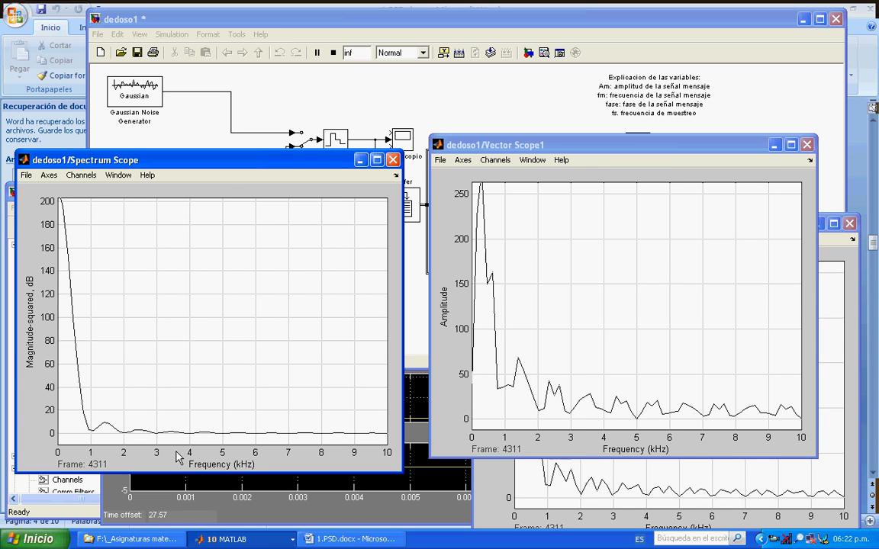
Set the Spectrum Scope's frequency display limits to User-defined, with a minimum X-limit of -3 and a maximum of 3
left_click(472, 106)
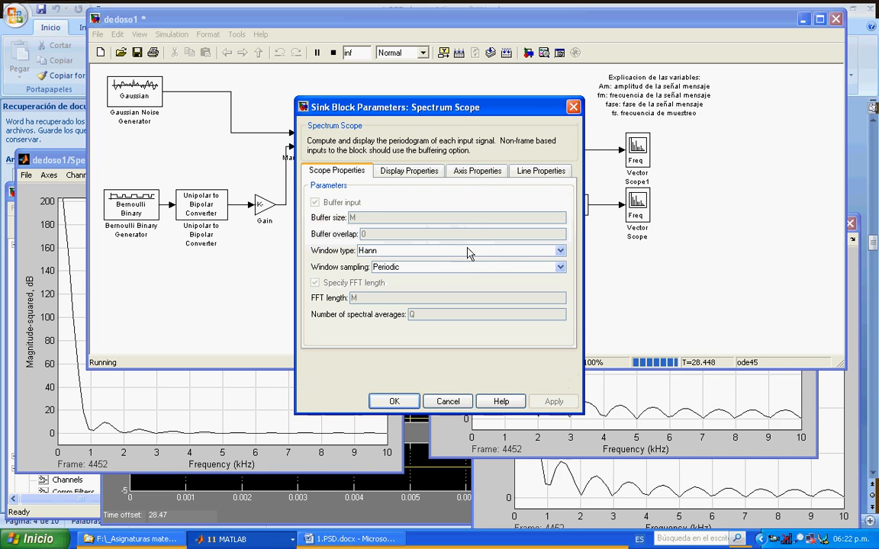
left_click(477, 170)
left_click(560, 264)
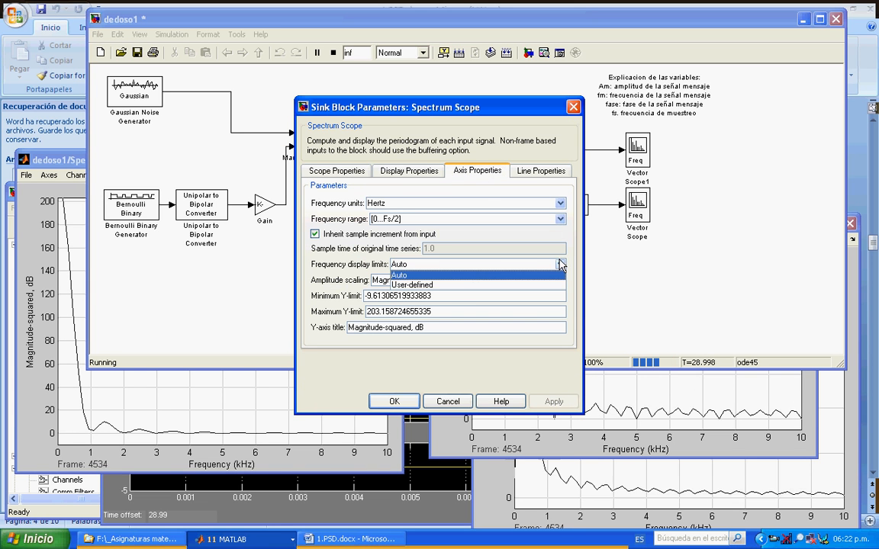
left_click(427, 284)
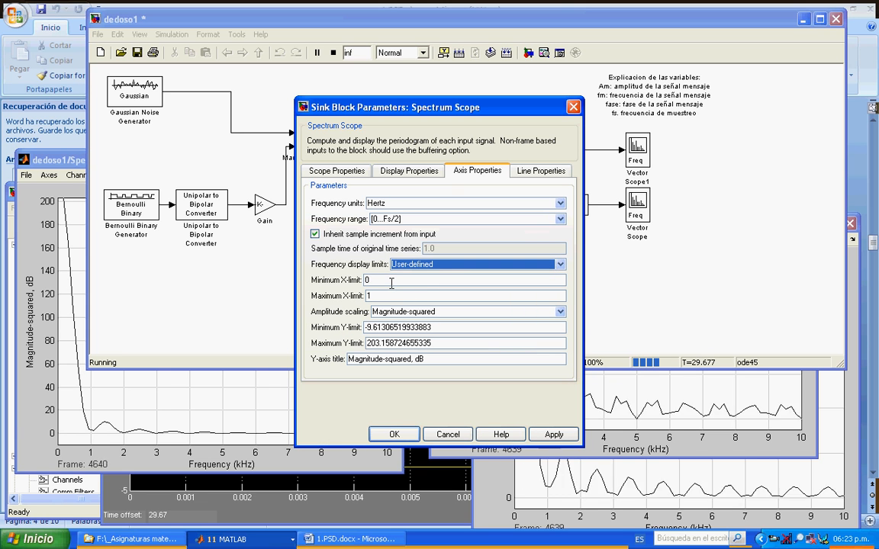
key("Tab")
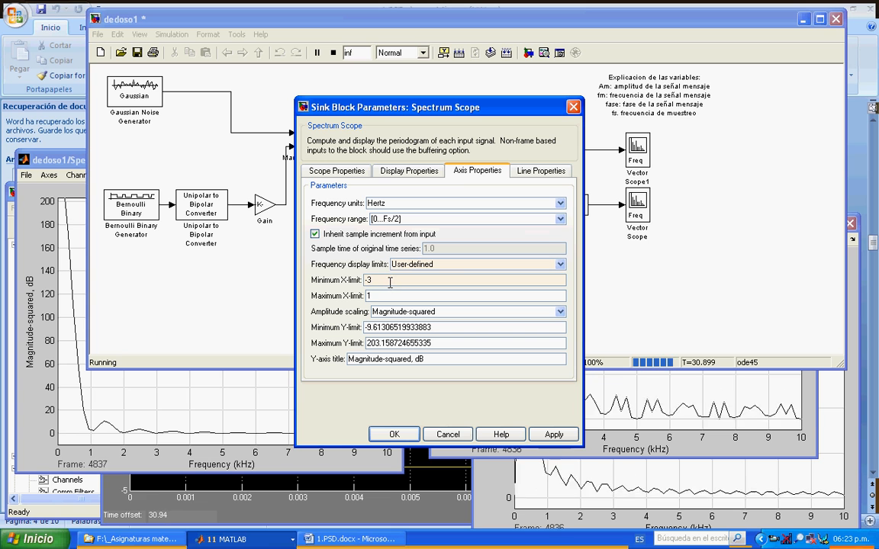
type("3")
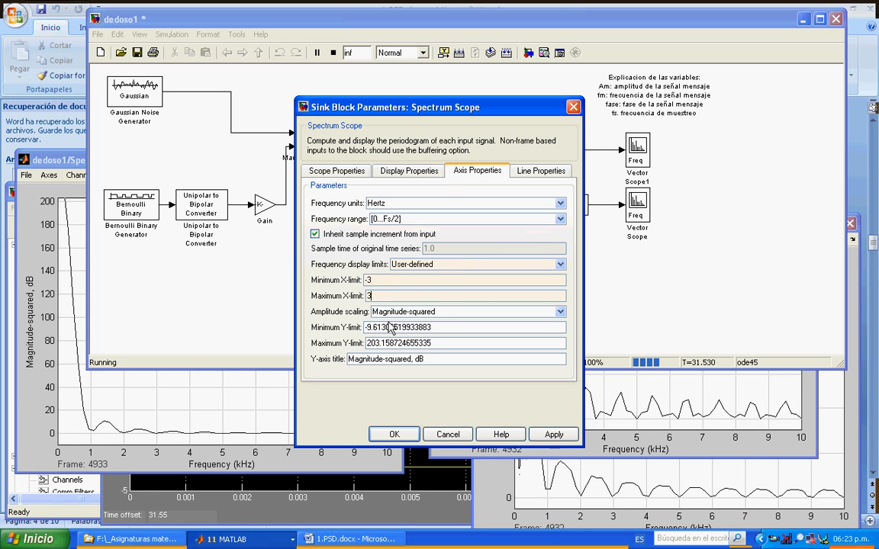
left_click(393, 434)
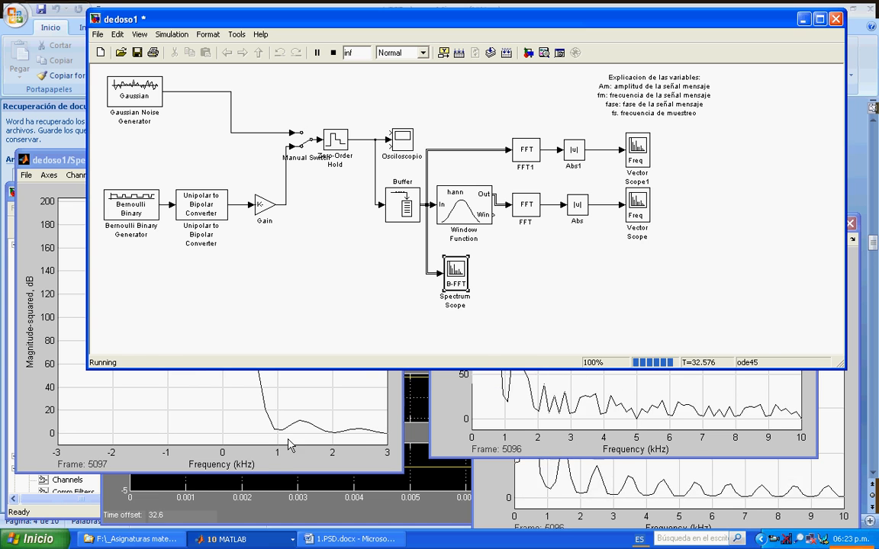
Set the Spectrum Scope's frequency range to [-Fs/2...Fs/2] and bring its plot to the front to examine the two-sided spectrum
left_click(236, 417)
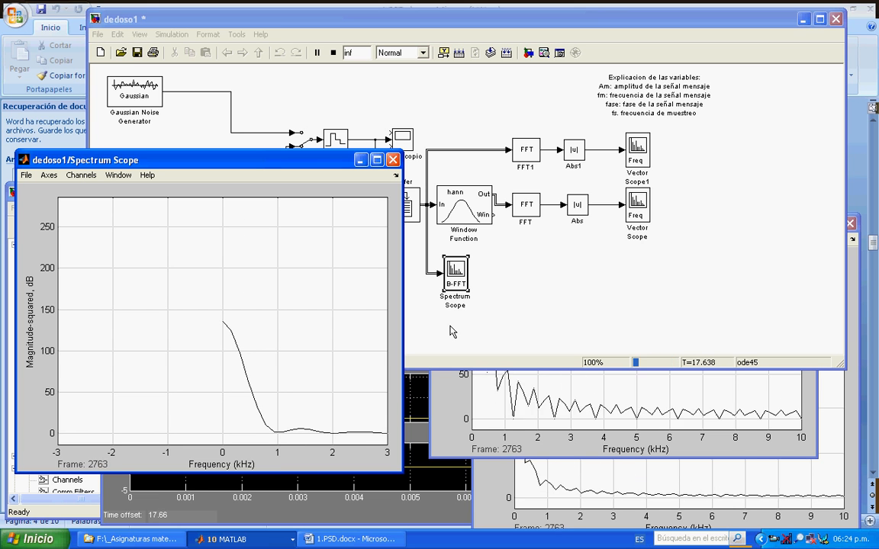
double_click(455, 273)
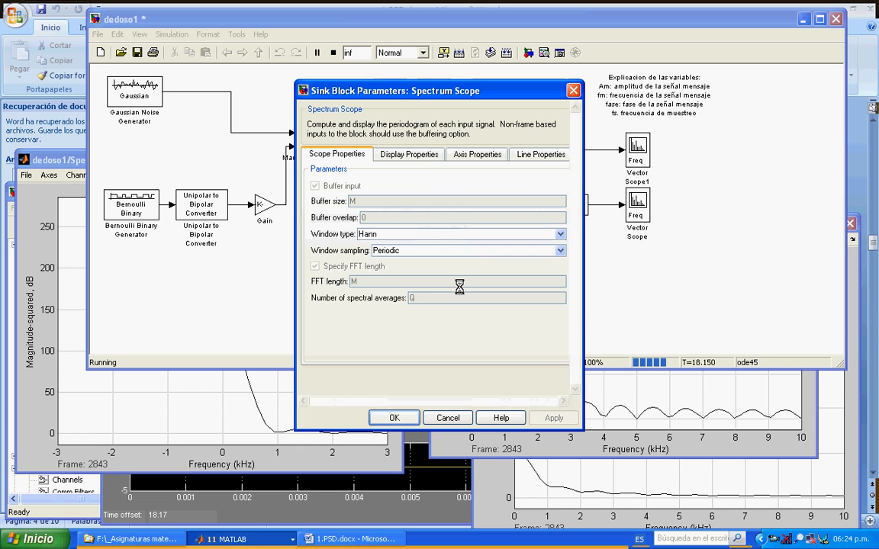
left_click(477, 154)
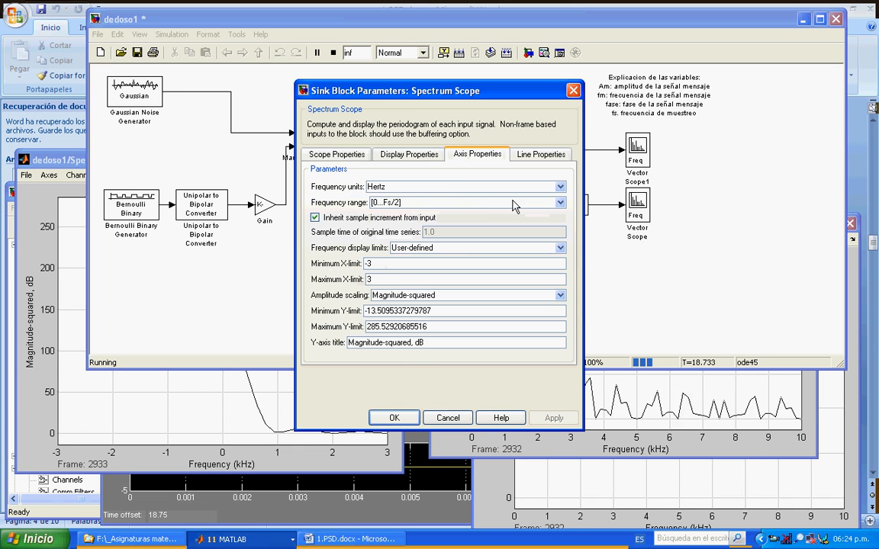
left_click(559, 203)
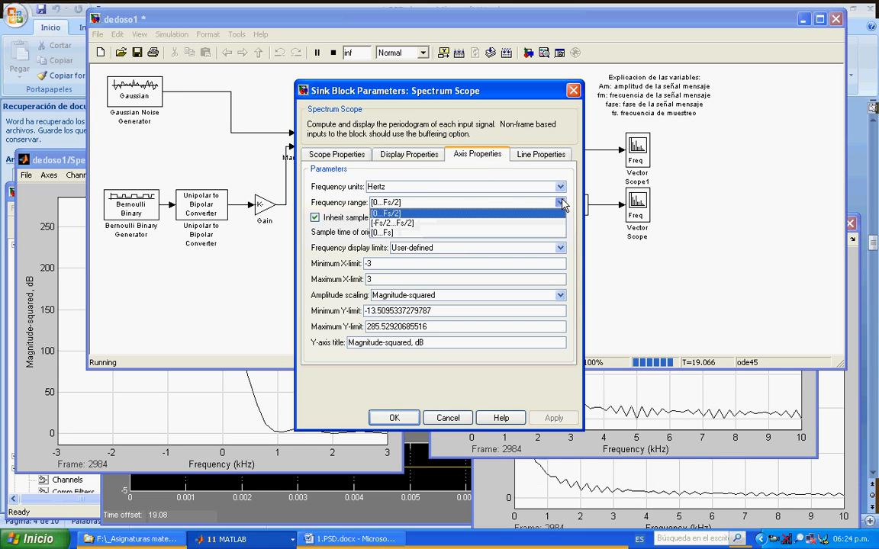
left_click(418, 226)
left_click(394, 418)
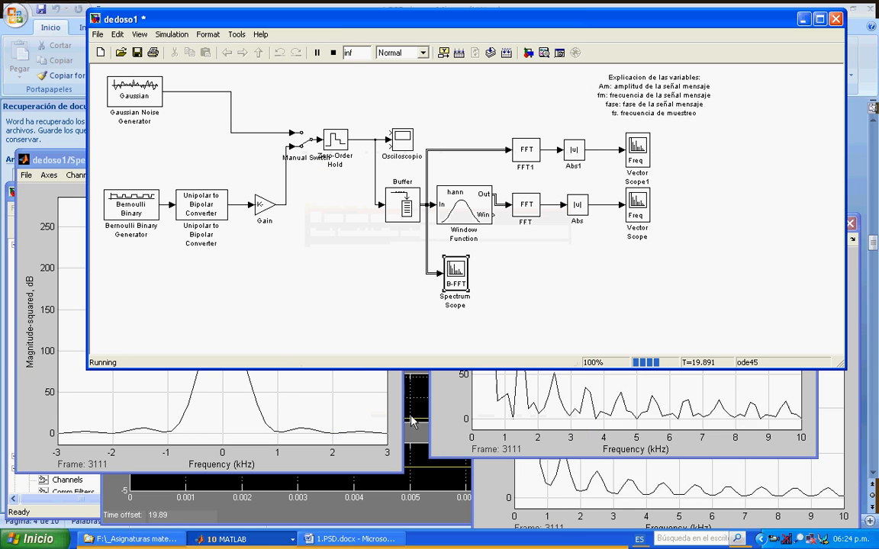
left_click(35, 262)
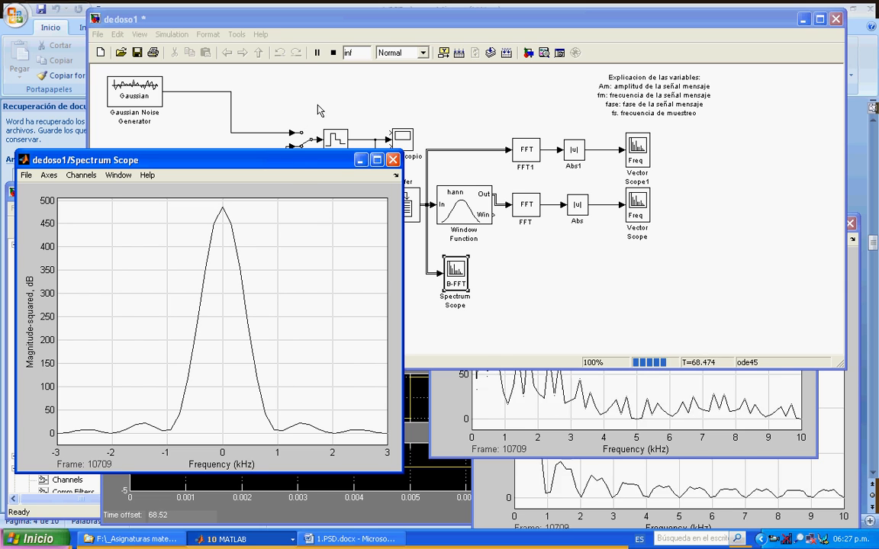
Stop the simulation, set the model workspace variable Q to 400, and run the model again
left_click(333, 54)
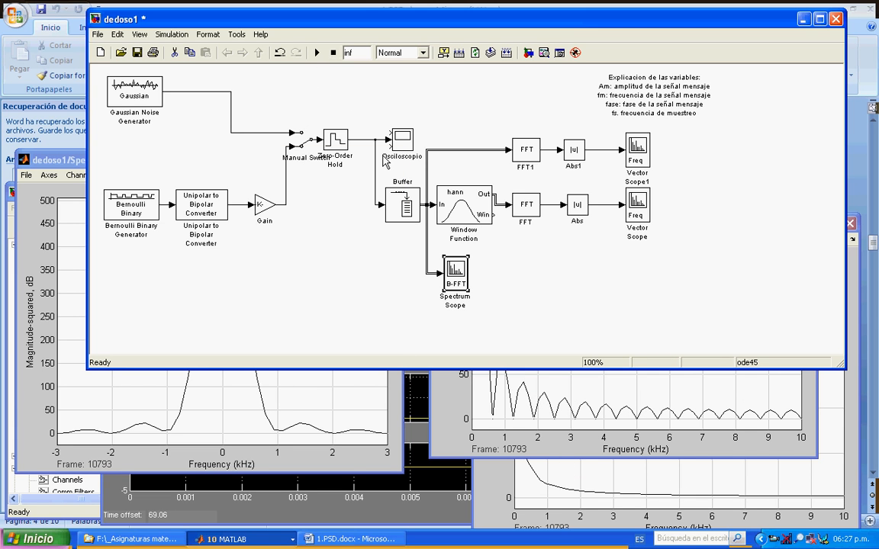
left_click(547, 52)
left_click(193, 194)
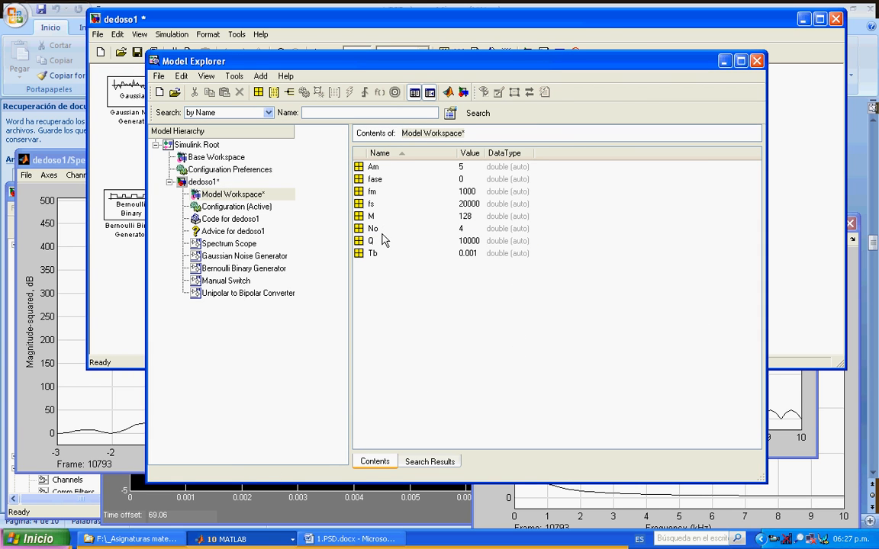
double_click(470, 240)
type("4")
key("Return")
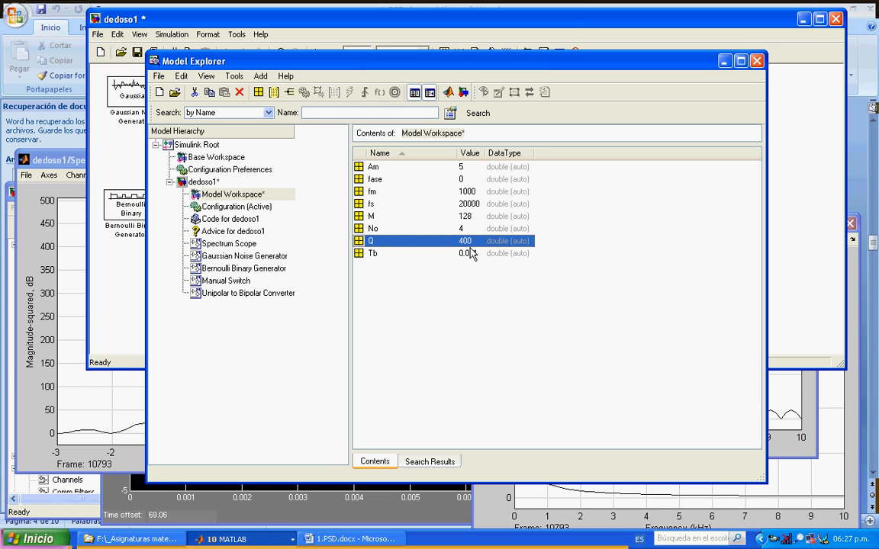
left_click(381, 19)
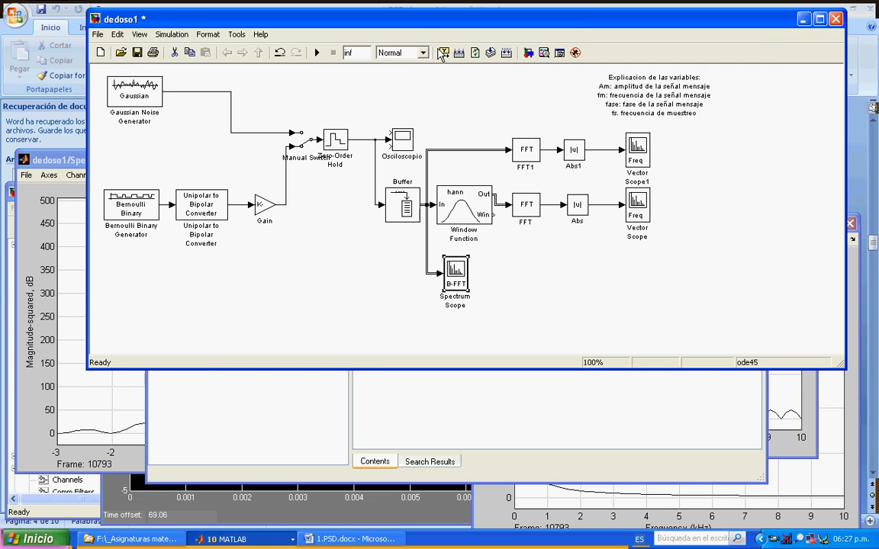
left_click(316, 52)
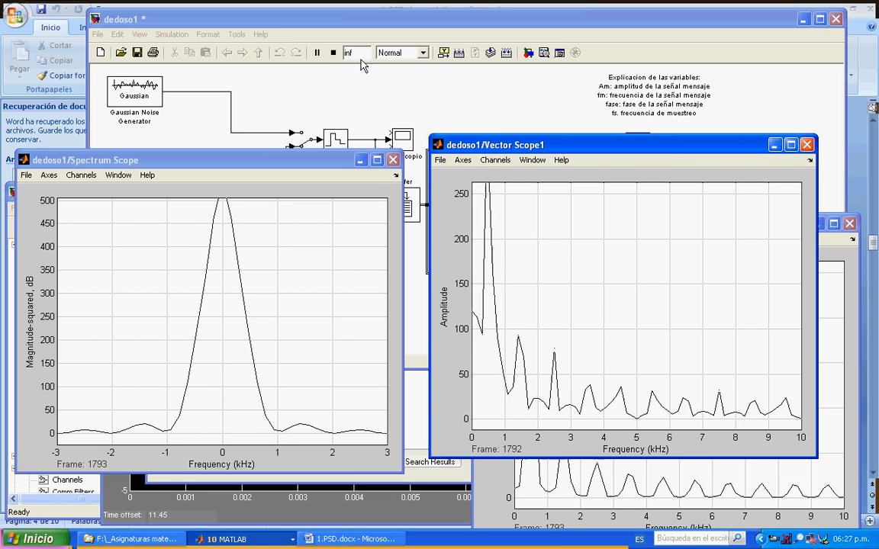
Stop the simulation, set the model workspace variable M to 1024, and restart the model
left_click(332, 54)
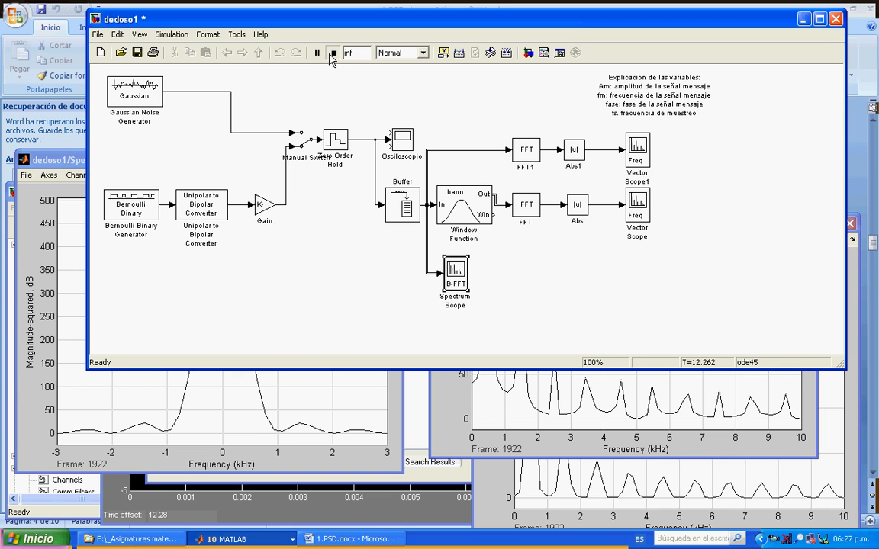
left_click(541, 52)
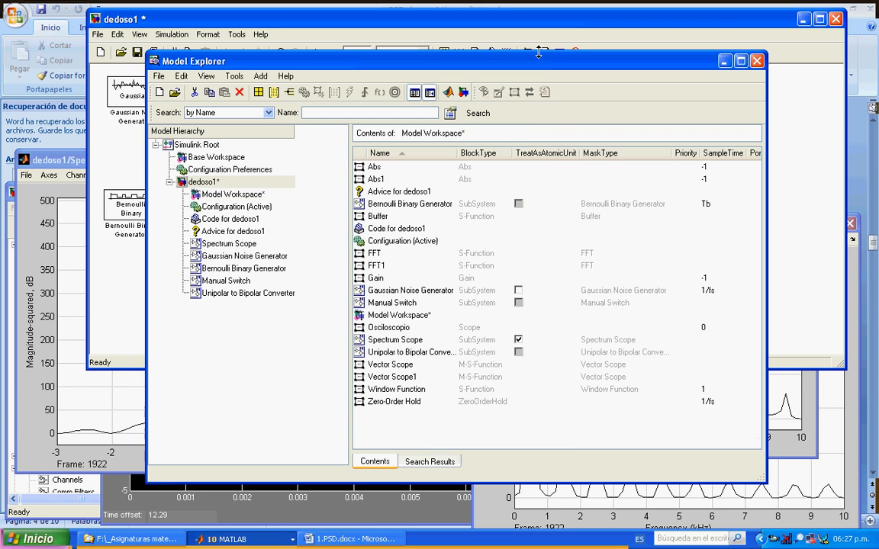
left_click(237, 195)
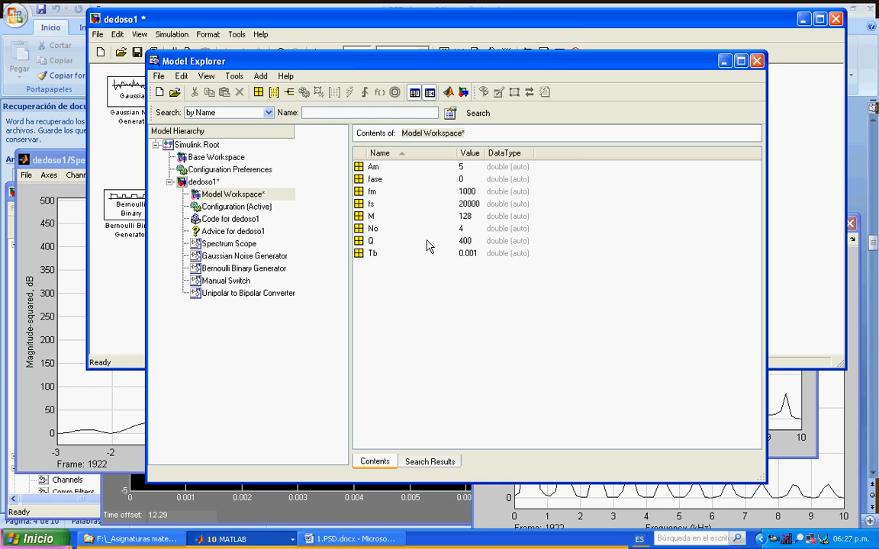
double_click(472, 216)
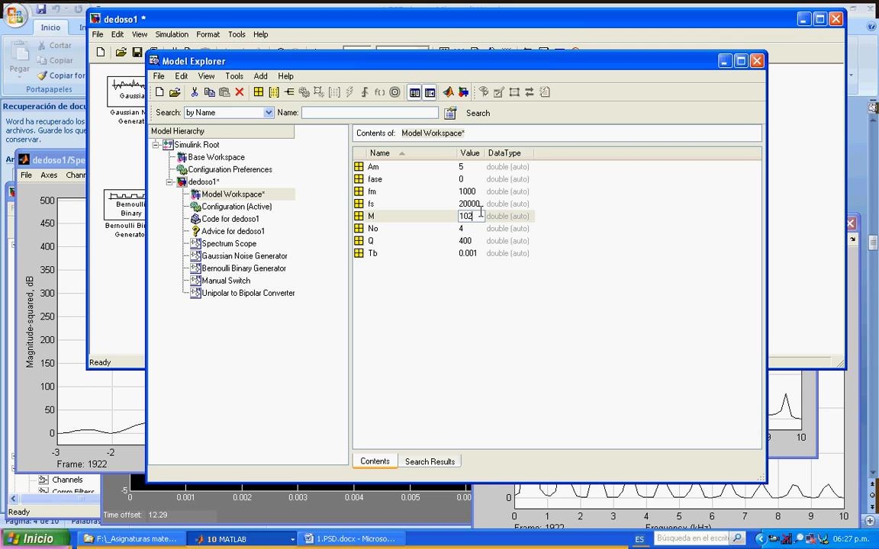
key("Return")
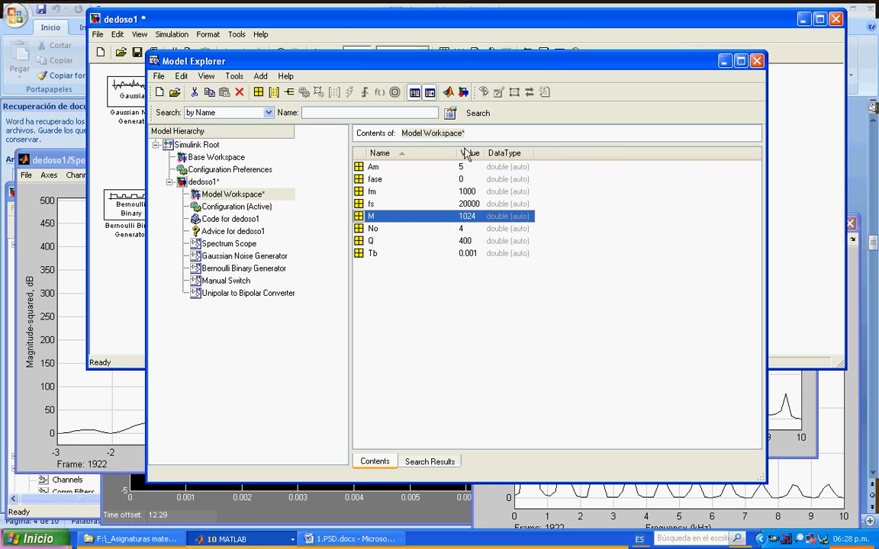
left_click(417, 24)
left_click(317, 53)
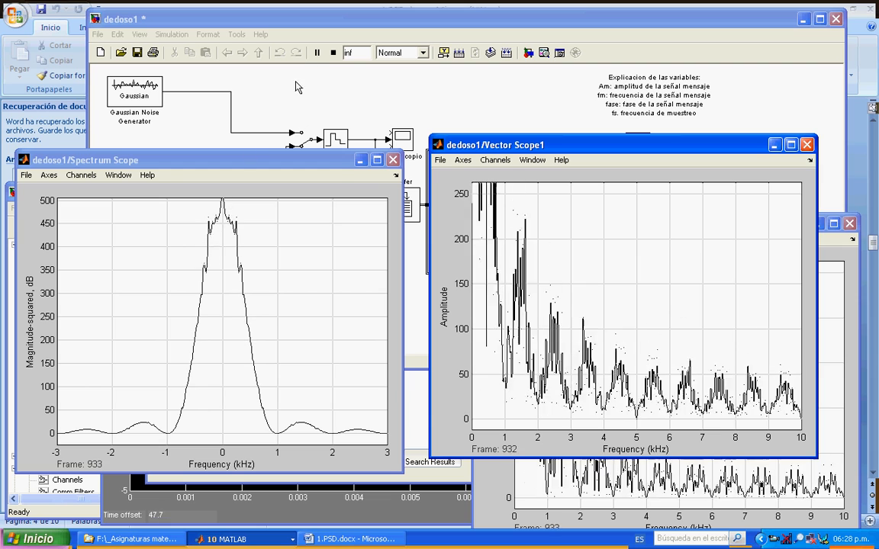
Pause the simulation, set the model workspace variable Q to 2000, and resume the run
left_click(316, 52)
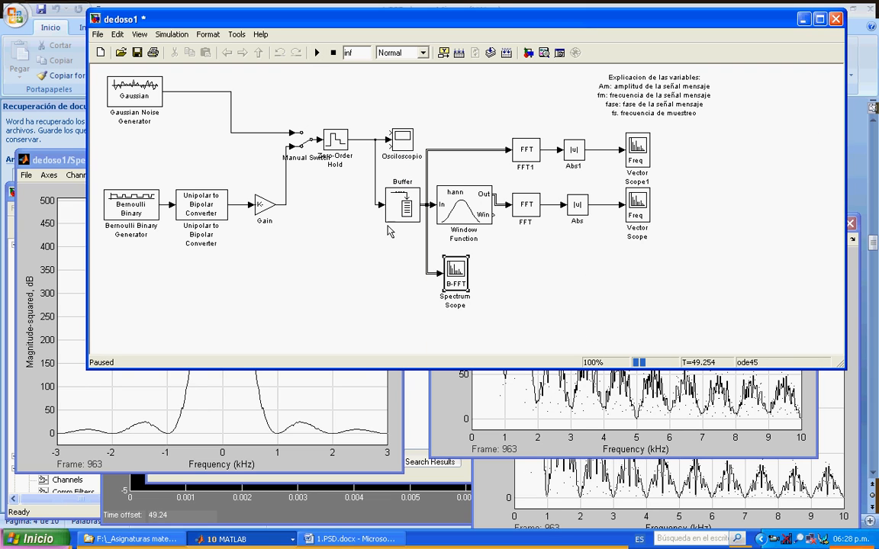
key("ctrl+h")
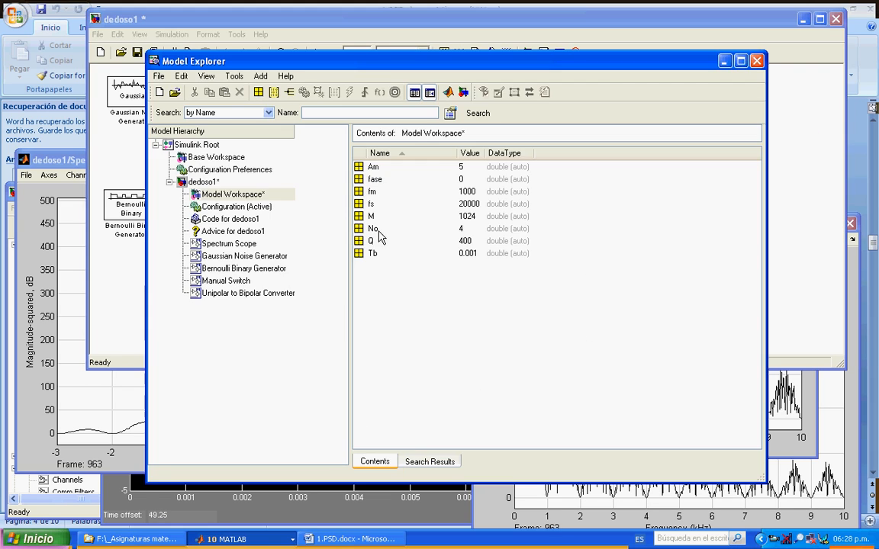
left_click(480, 245)
left_click(480, 241)
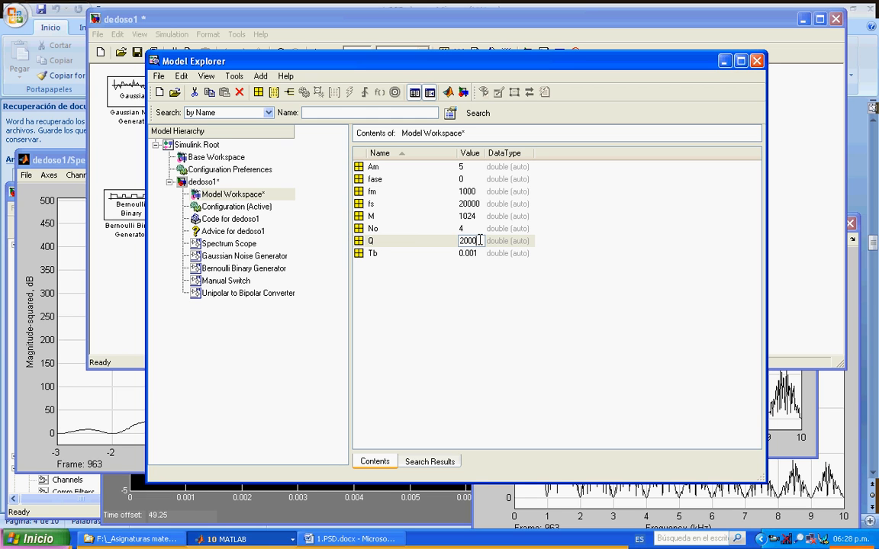
key("Return")
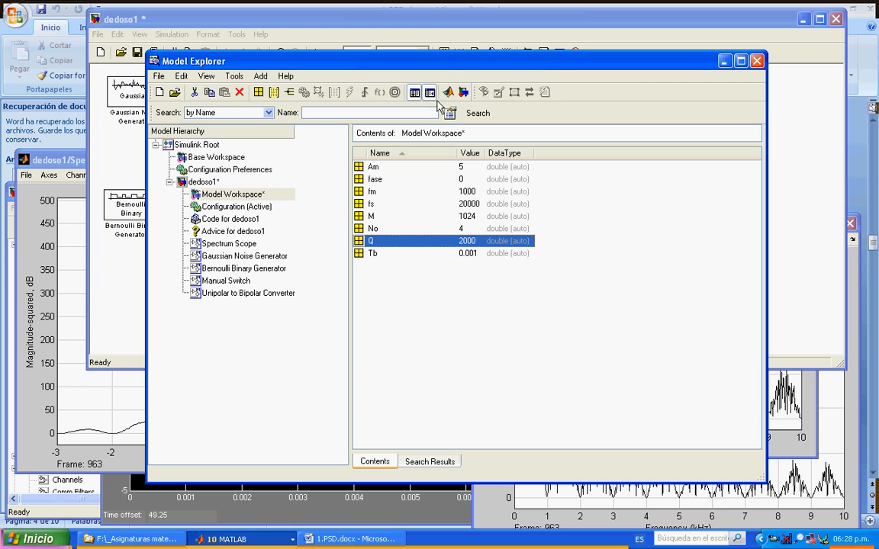
left_click(450, 40)
left_click(317, 53)
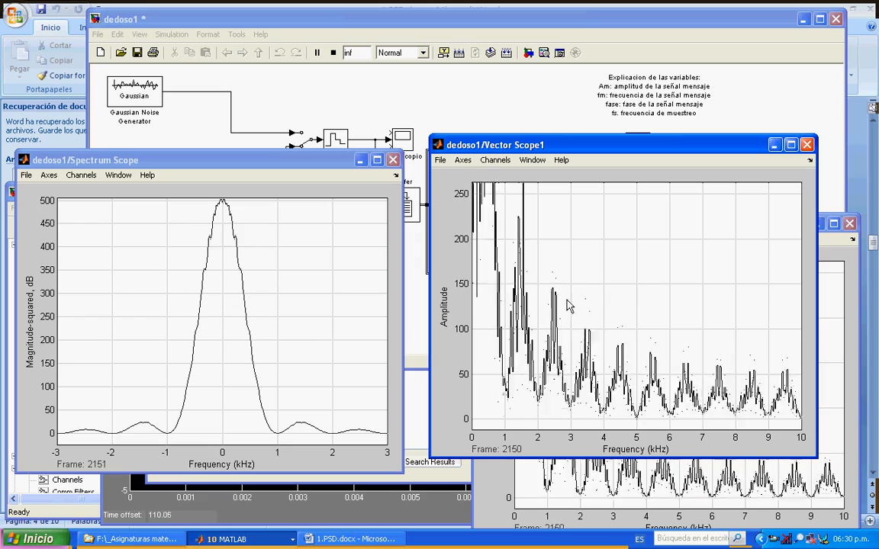
Move the Vector Scope1 window closer to the Spectrum Scope, autoscale both Vector Scope plots, and bring Vector Scope1 back to the front
left_click_drag(673, 149, 654, 146)
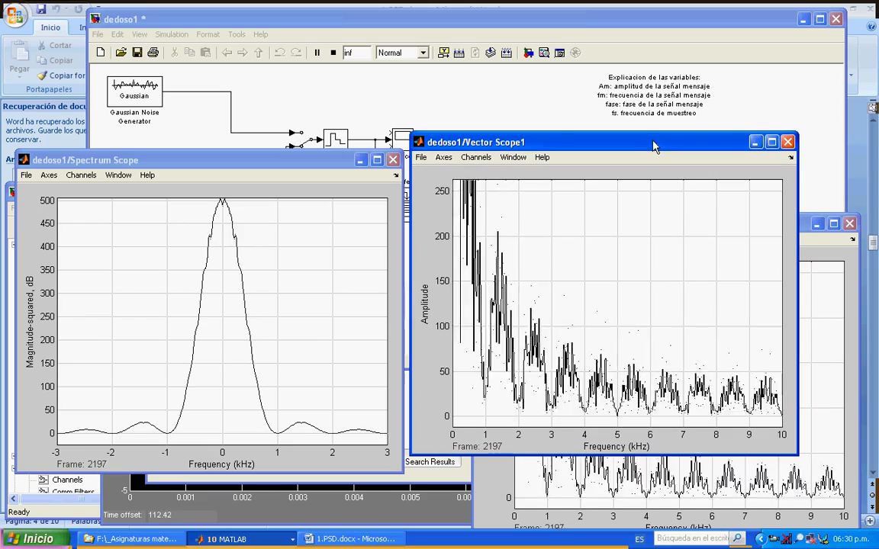
right_click(588, 273)
left_click(619, 315)
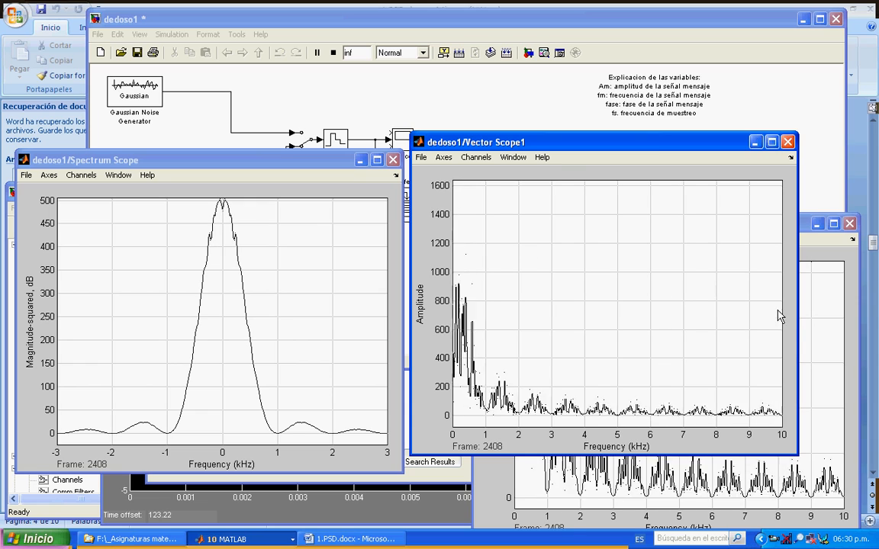
left_click(805, 231)
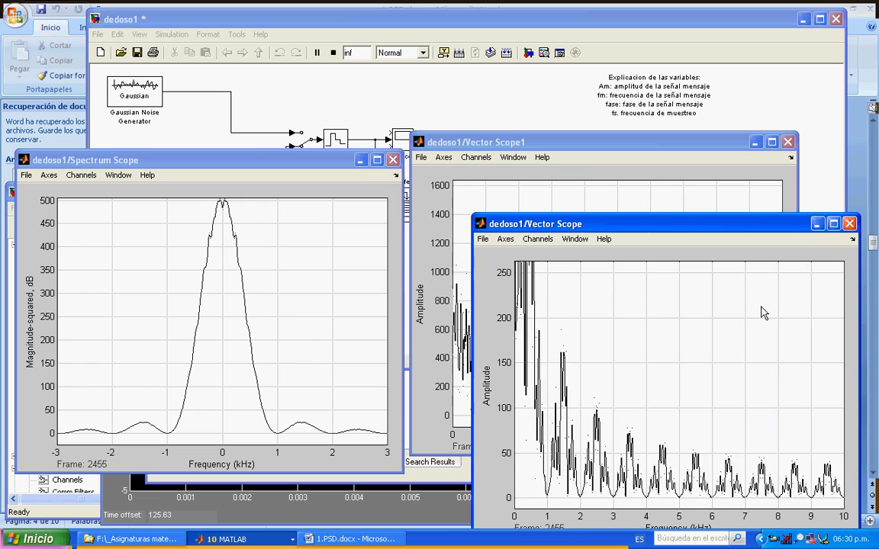
right_click(753, 314)
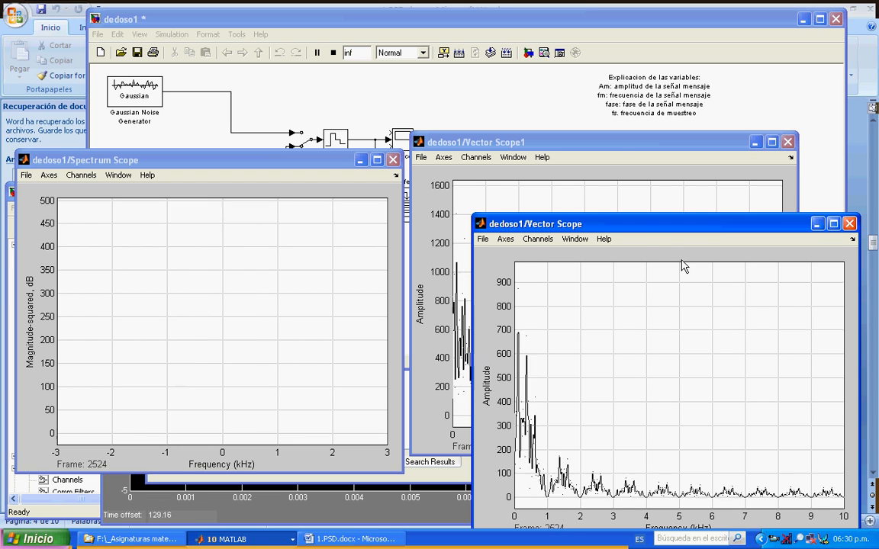
left_click(618, 149)
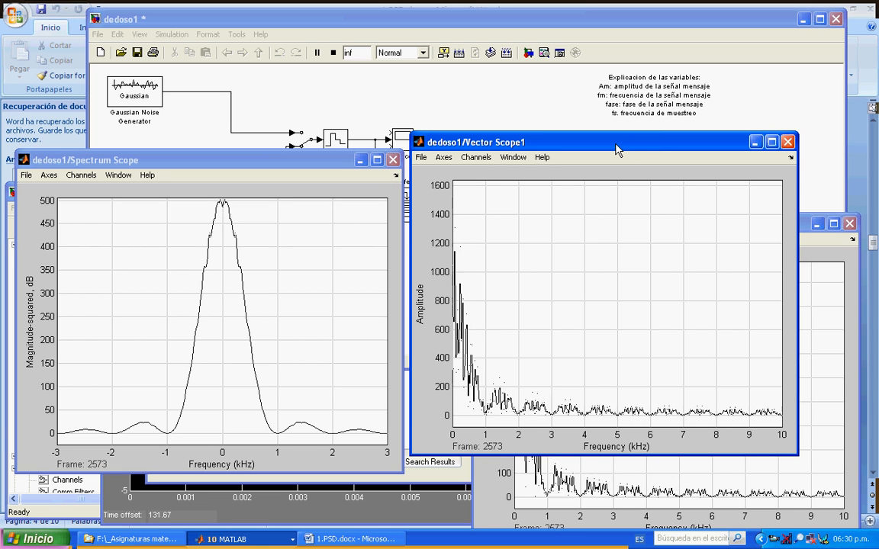